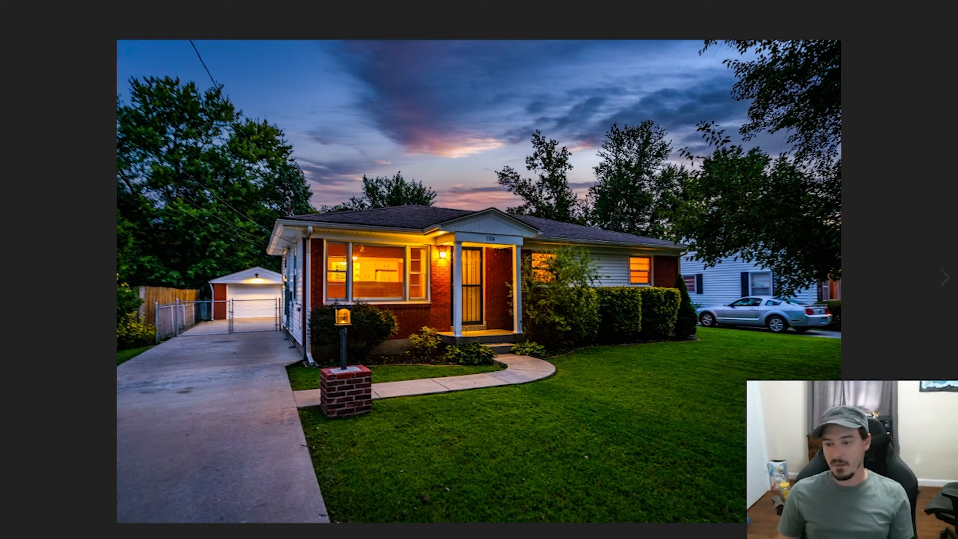
# Compare the finished twilight house image in Photos with the house photo DSC03509.ARW in Lightroom Classic
pyautogui.press('Escape')
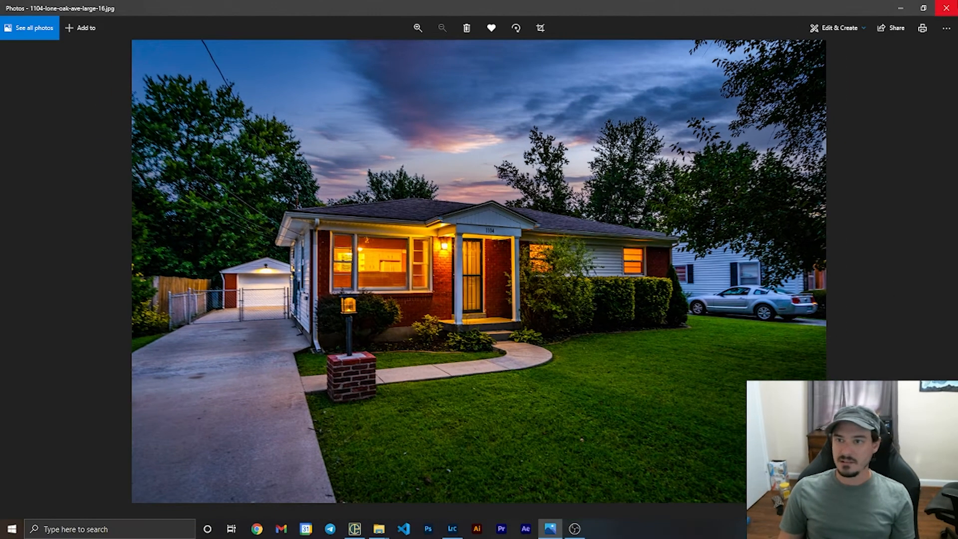
pyautogui.click(905, 5)
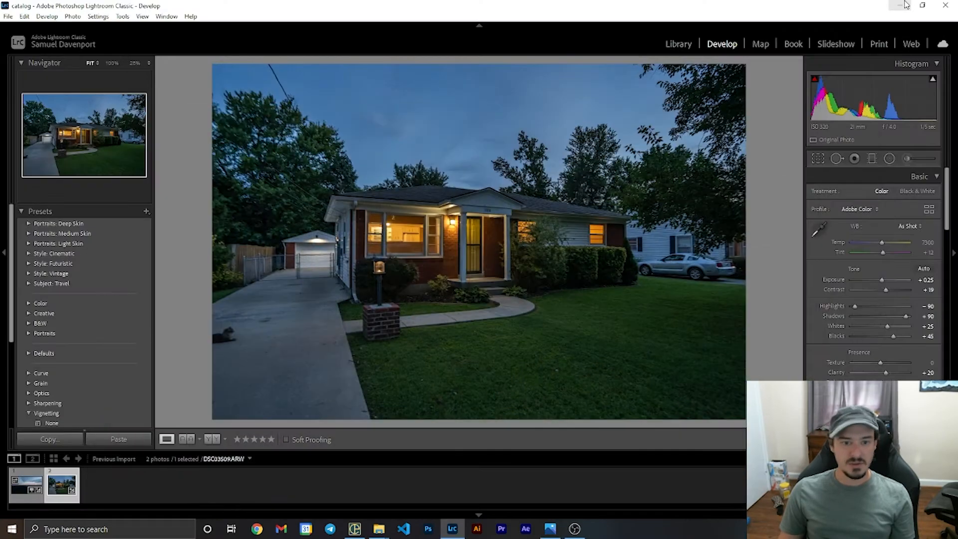
pyautogui.click(268, 502)
pyautogui.click(63, 496)
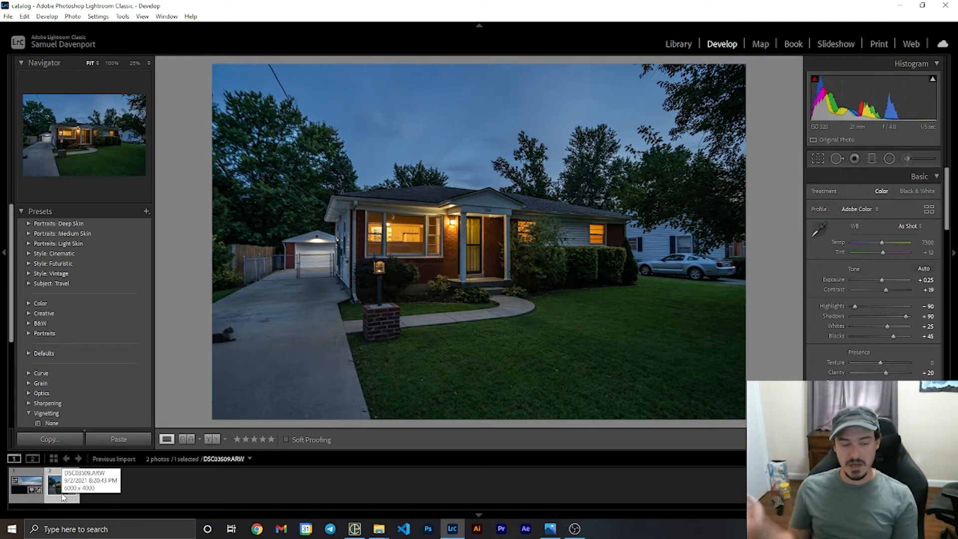
pyautogui.click(553, 531)
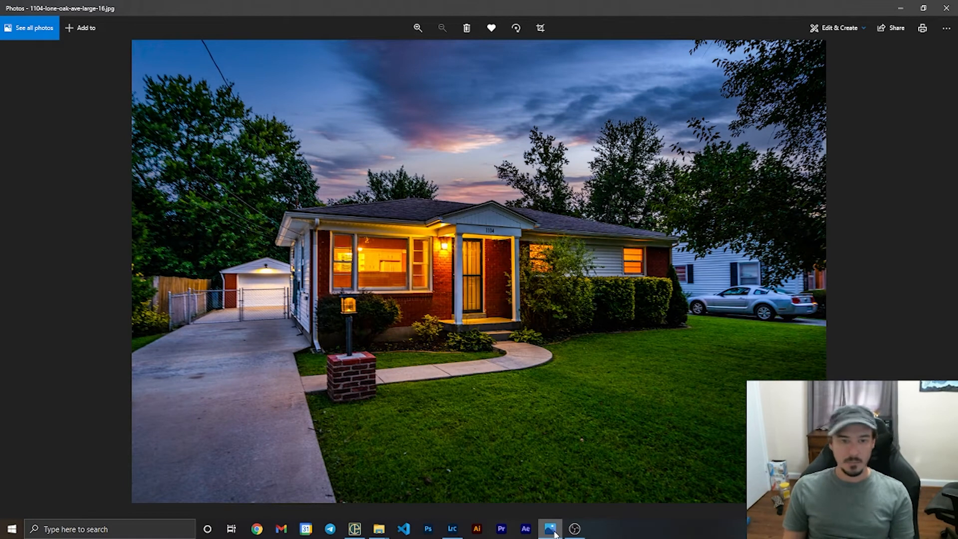
pyautogui.click(554, 532)
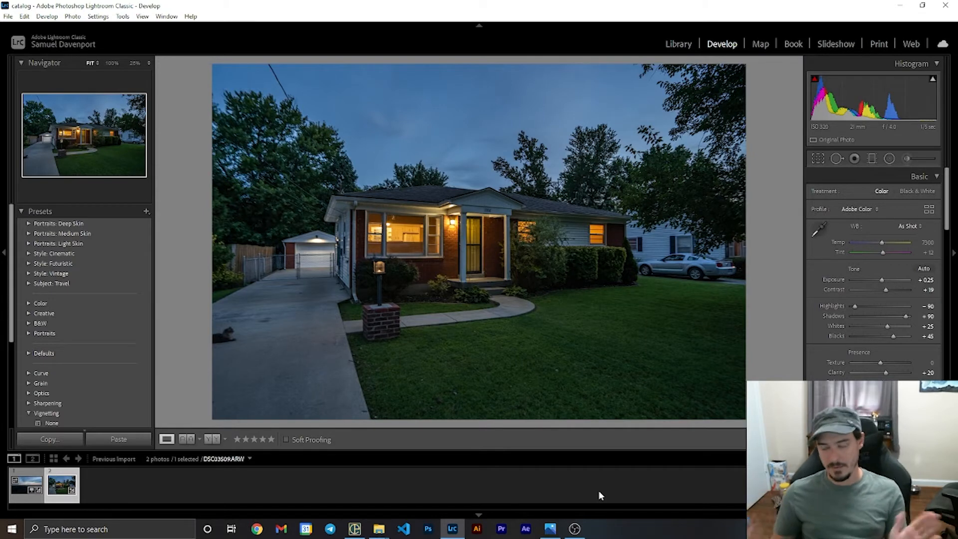
# Look over the house photo and the aerial sunset sky photo DJI_0167.DNG, without building standard-sized previews
pyautogui.click(585, 489)
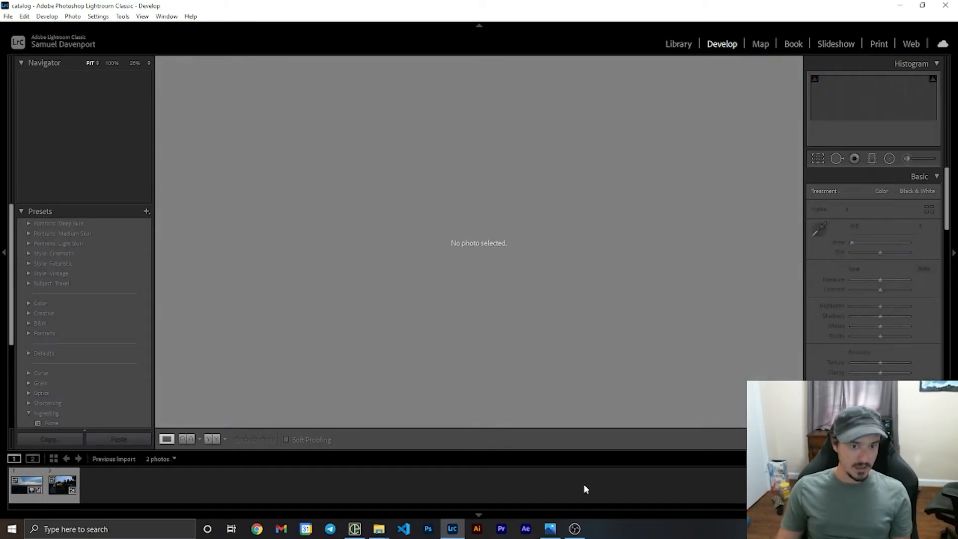
pyautogui.click(69, 496)
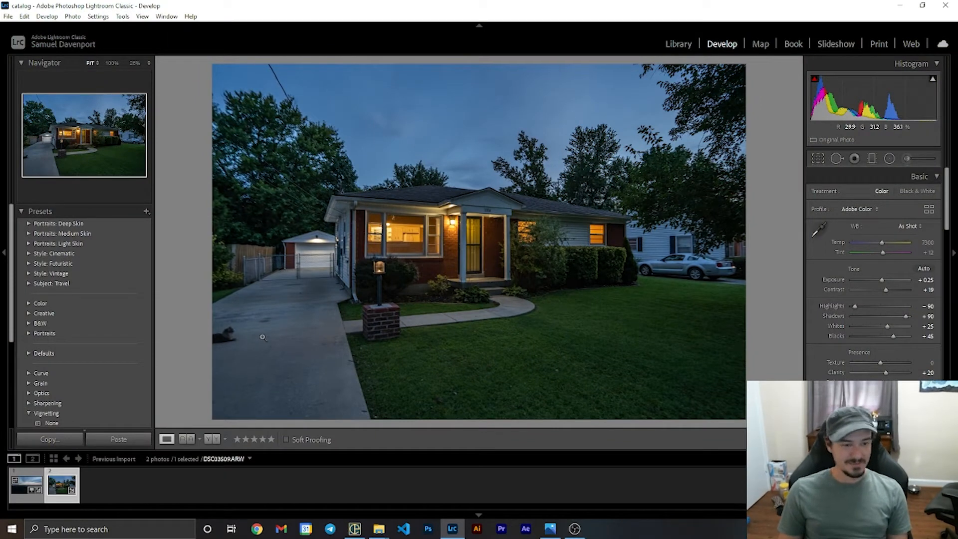
pyautogui.click(21, 499)
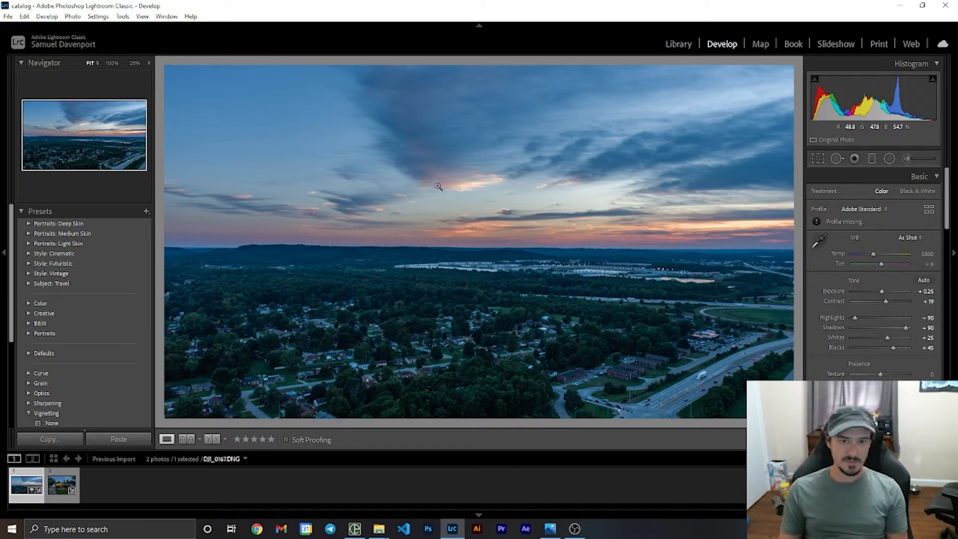
pyautogui.click(56, 485)
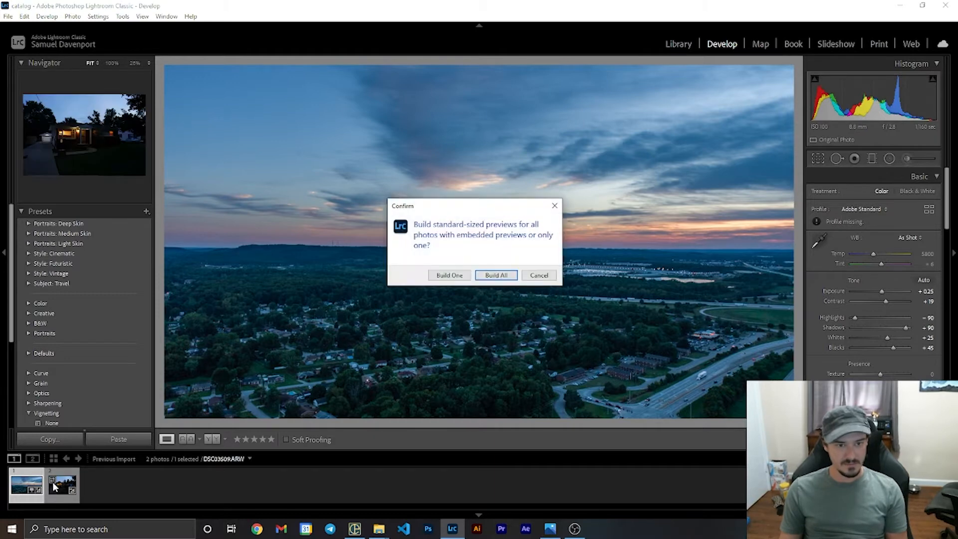
pyautogui.click(539, 274)
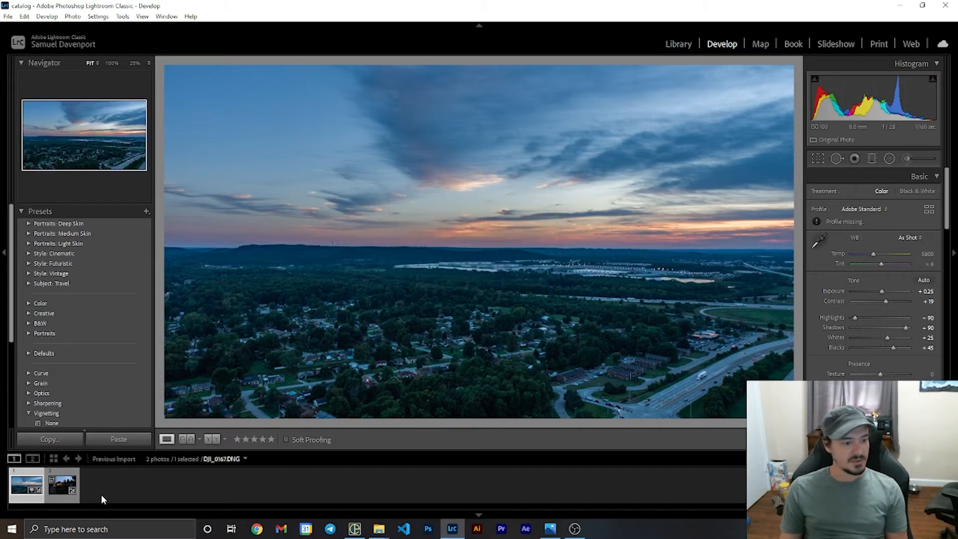
# On the house photo DSC03509.ARW, raise the saturation to +56 and the contrast to +35
pyautogui.click(59, 492)
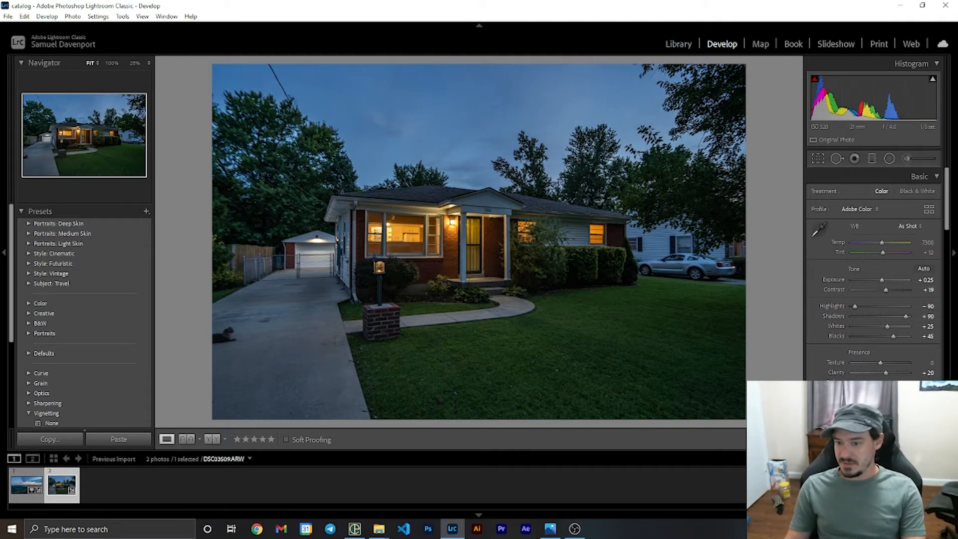
pyautogui.moveTo(881, 399); pyautogui.dragTo(893, 399)
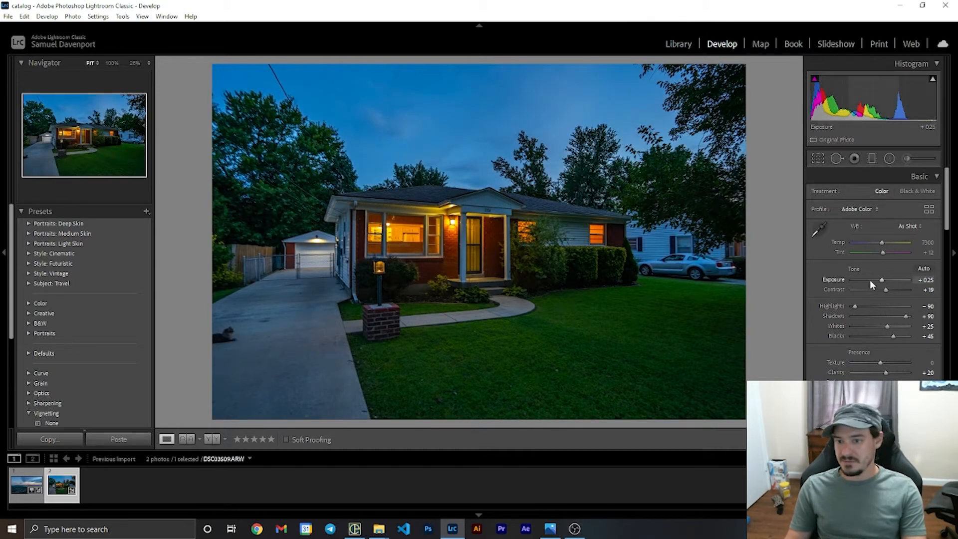
pyautogui.moveTo(886, 291); pyautogui.dragTo(892, 293)
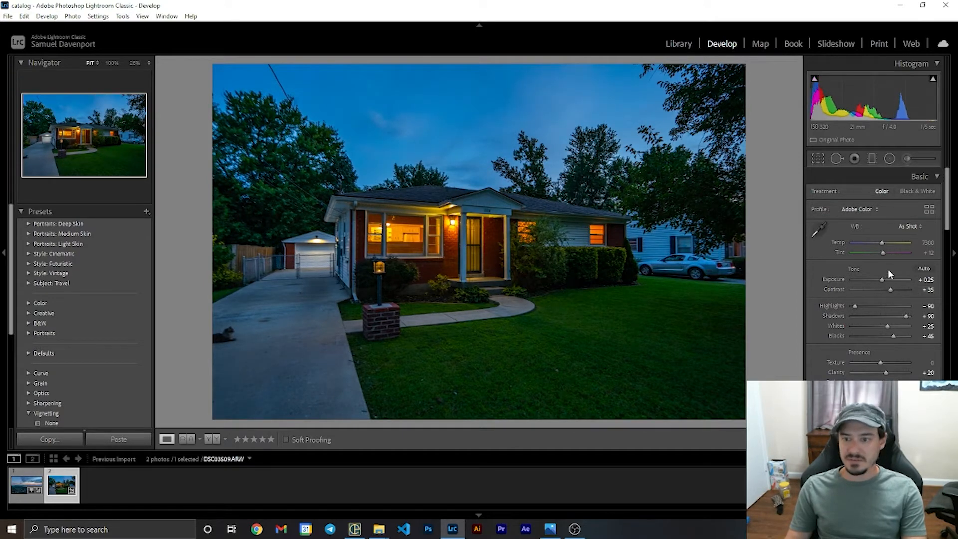
# Warm the house photo's white balance to temperature 7702 and tint +24, and raise its exposure to +0.53
pyautogui.click(883, 242)
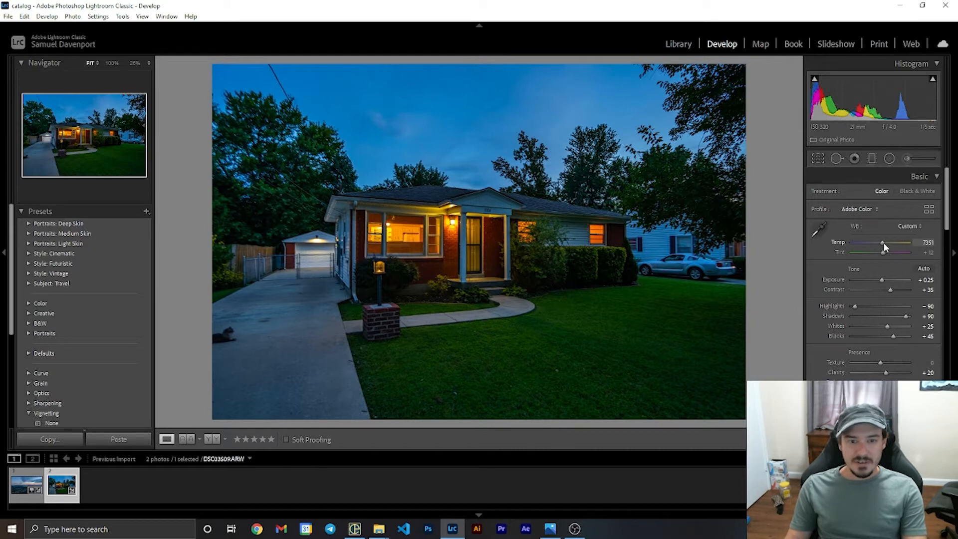
pyautogui.moveTo(884, 242); pyautogui.dragTo(885, 241)
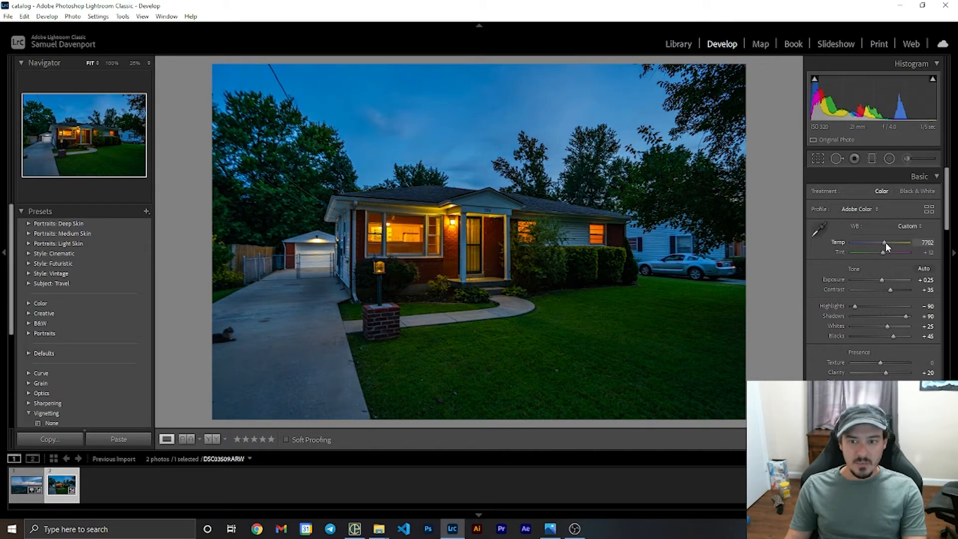
pyautogui.moveTo(883, 253); pyautogui.dragTo(885, 253)
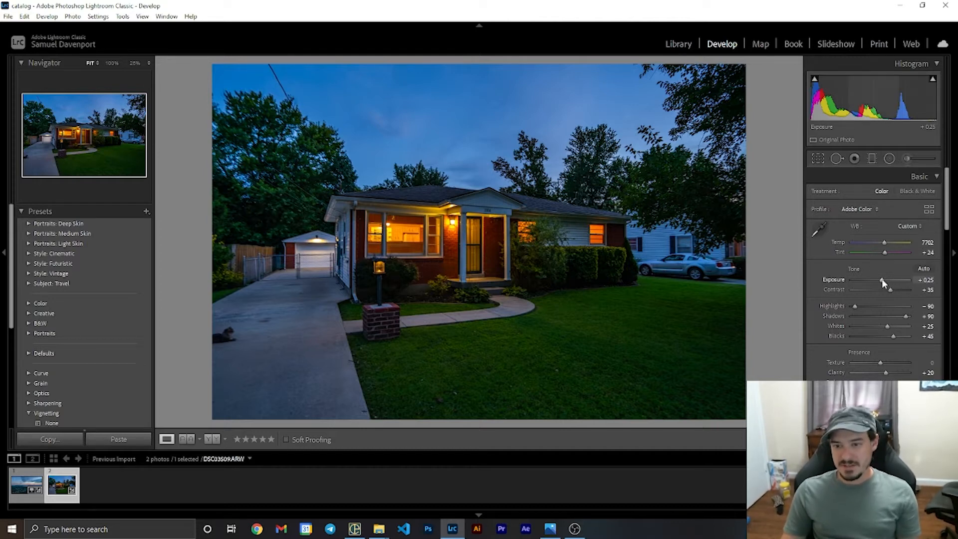
pyautogui.moveTo(882, 280); pyautogui.dragTo(884, 282)
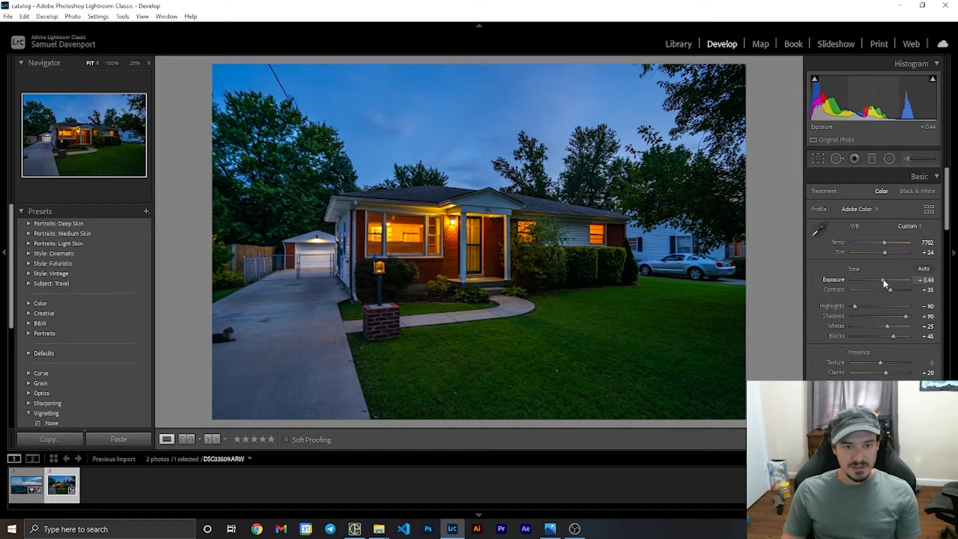
pyautogui.moveTo(883, 283); pyautogui.dragTo(884, 283)
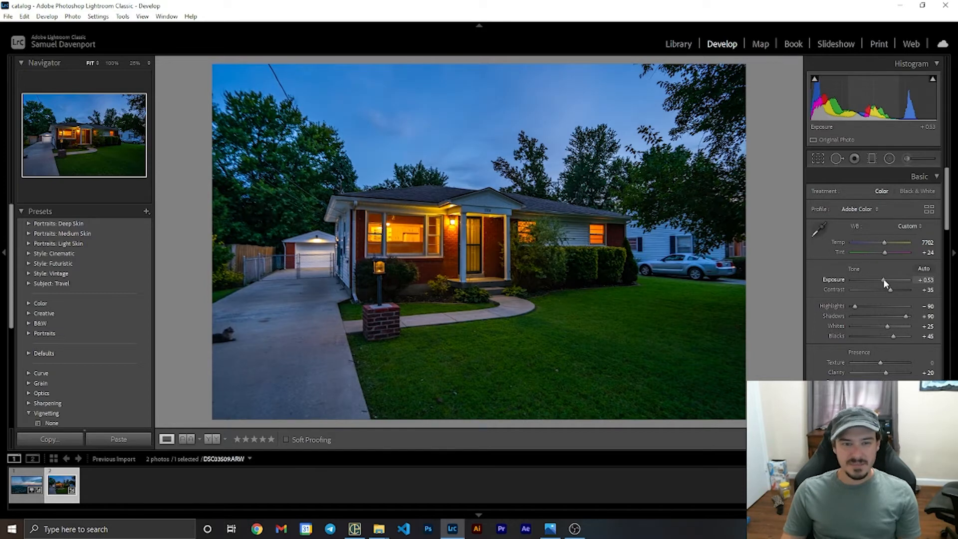
# Try picking a neutral white balance from the area beside the front door, and undo it
pyautogui.click(817, 229)
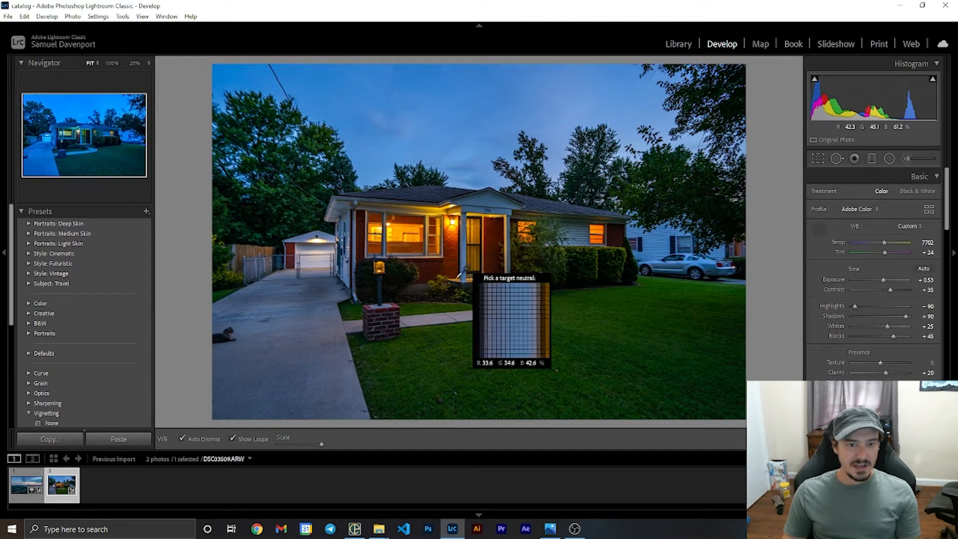
pyautogui.click(468, 250)
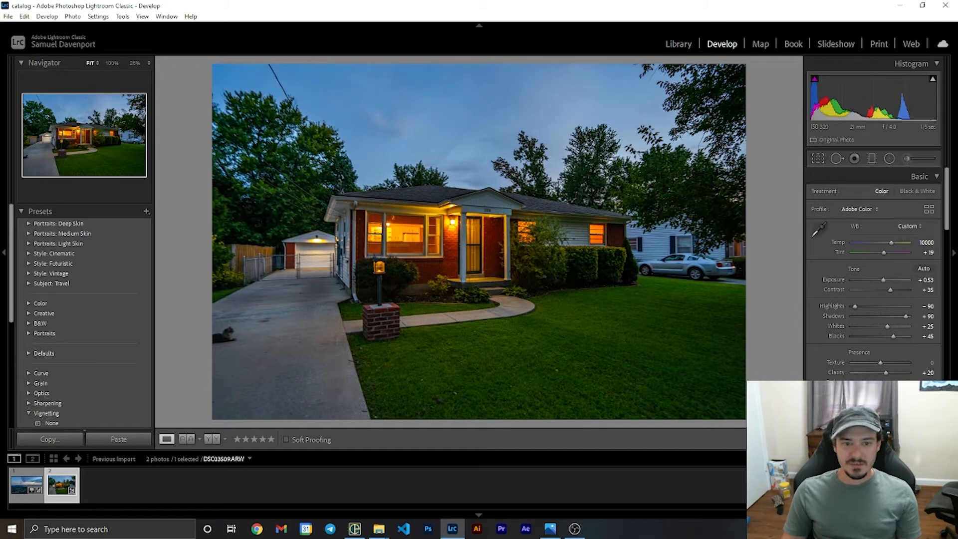
pyautogui.hotkey('ctrl', 'z')
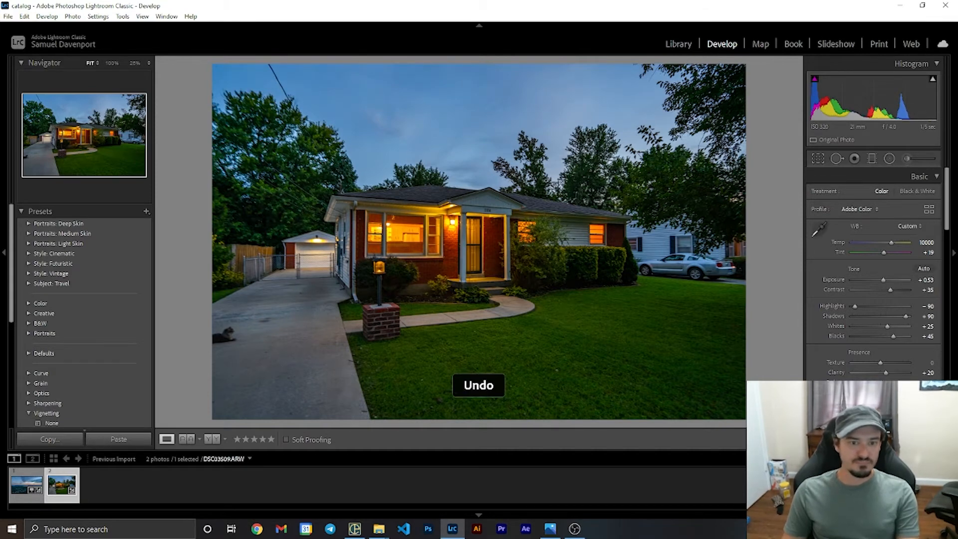
pyautogui.hotkey('ctrl', 'z')
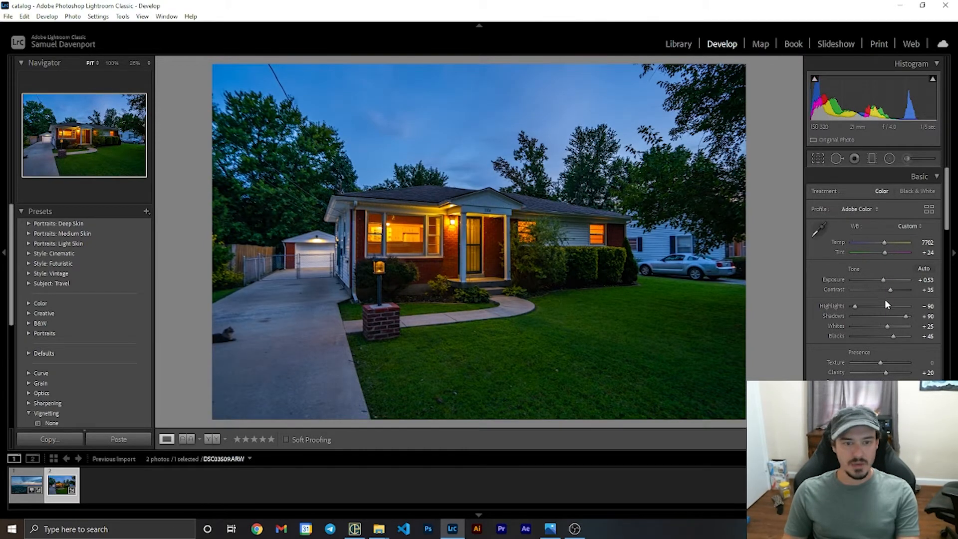
# Boost the house photo's HSL saturation to red +38, orange +20, yellow +33 and green +33
pyautogui.scroll(-6, 889, 368)
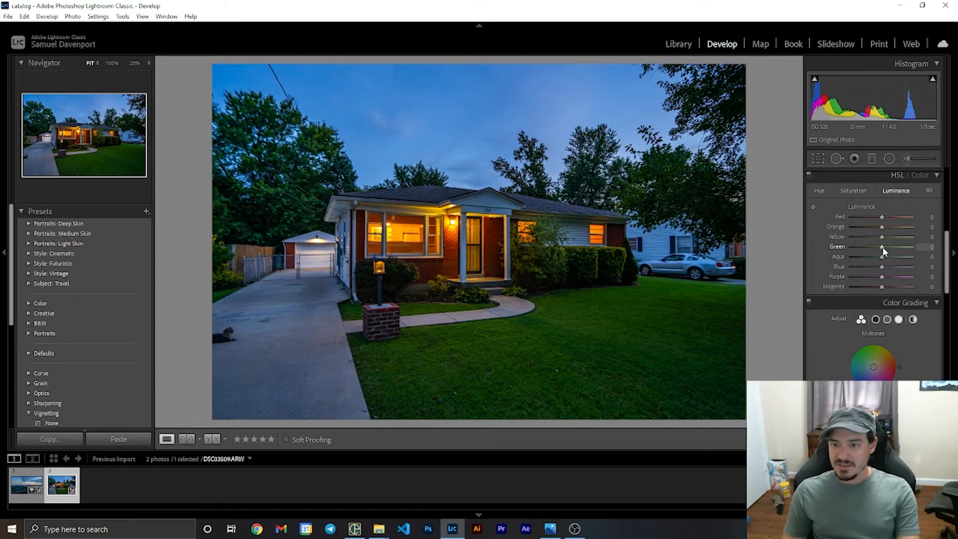
pyautogui.click(863, 189)
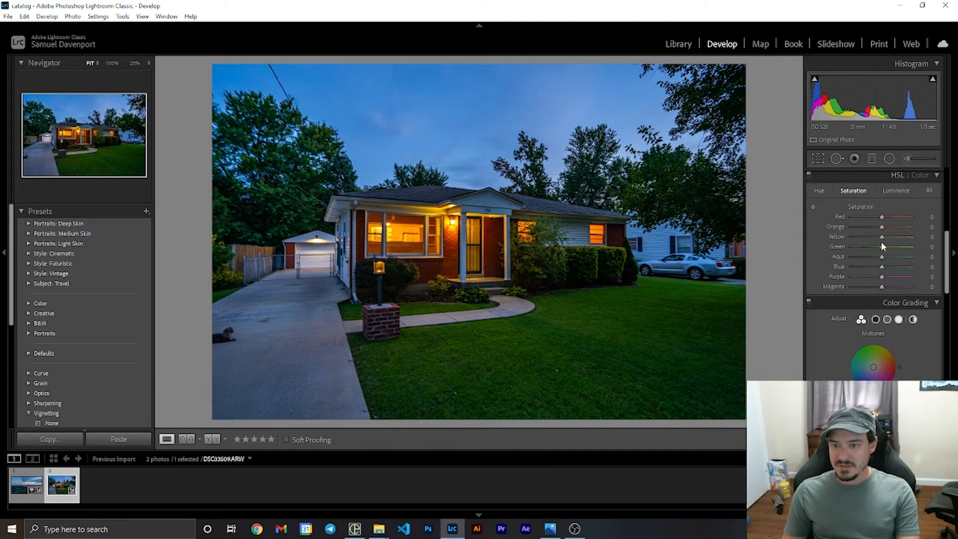
pyautogui.moveTo(882, 247); pyautogui.dragTo(891, 216)
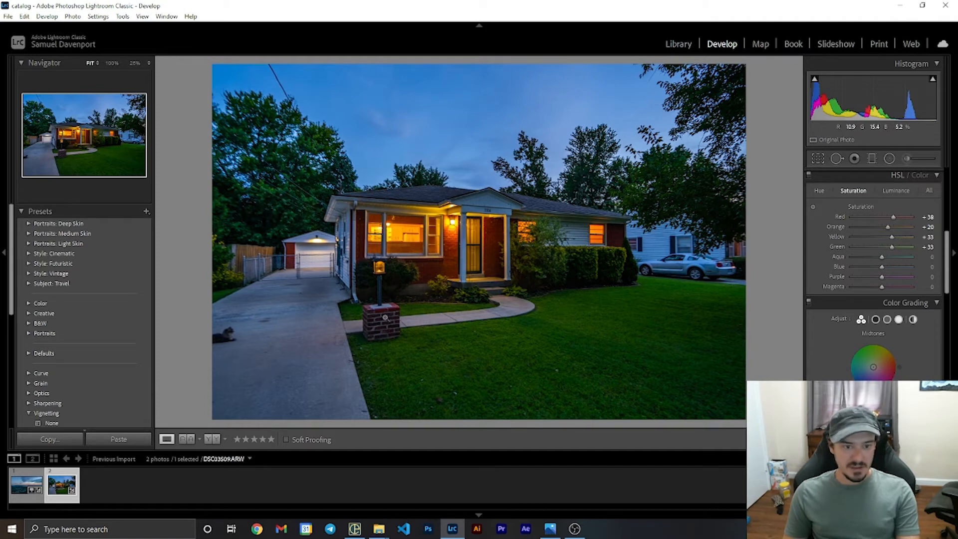
pyautogui.scroll(5, 857, 298)
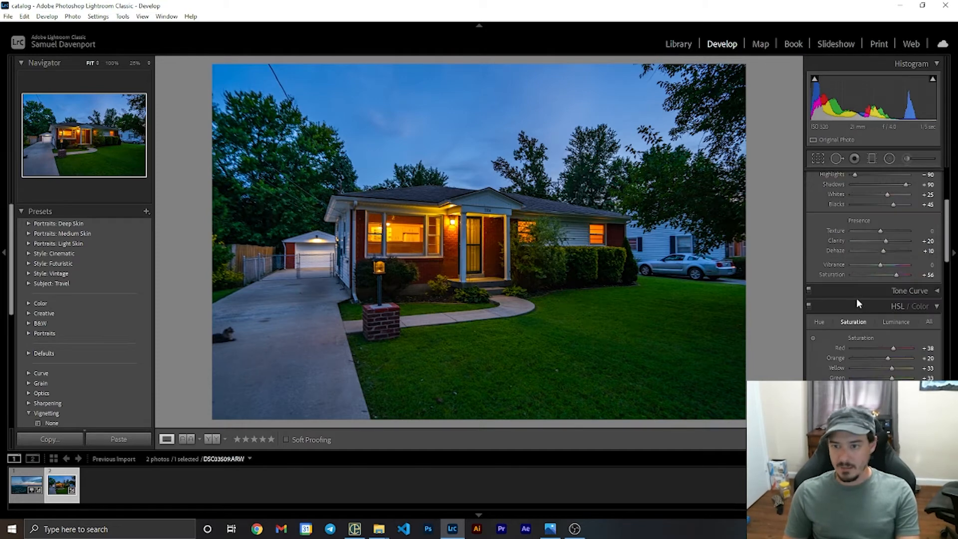
pyautogui.scroll(2, 863, 268)
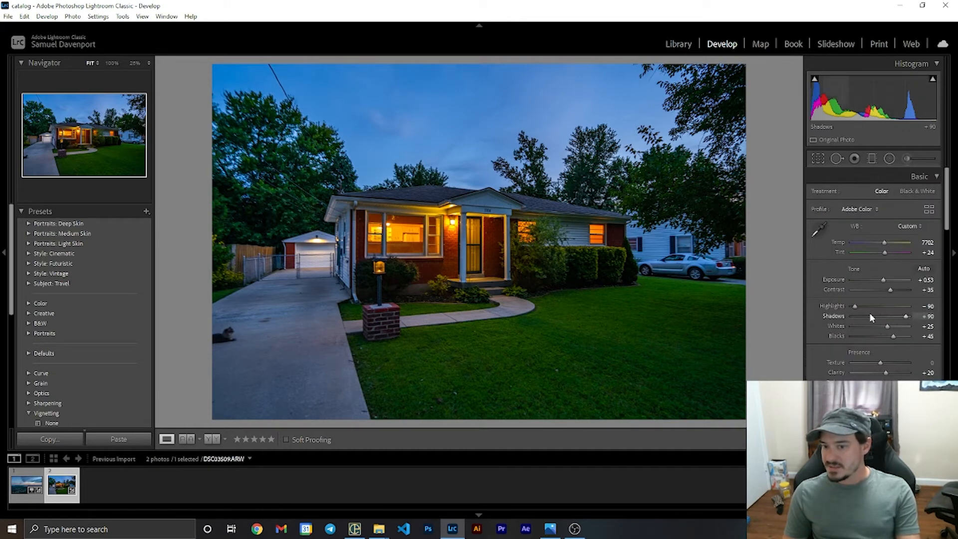
pyautogui.scroll(-2, 870, 314)
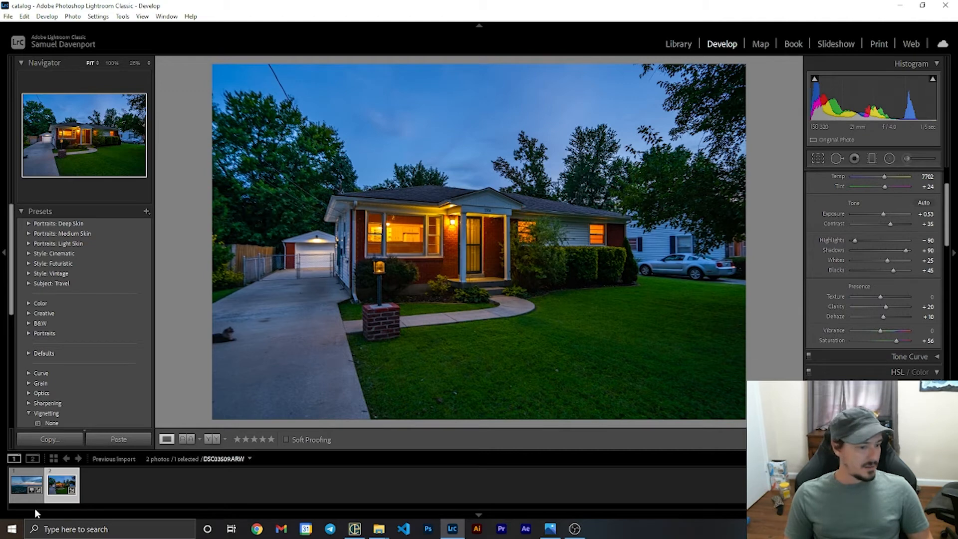
# Crop the ground off the aerial photo DJI_0167.DNG, keeping only the sky down to the horizon
pyautogui.click(19, 494)
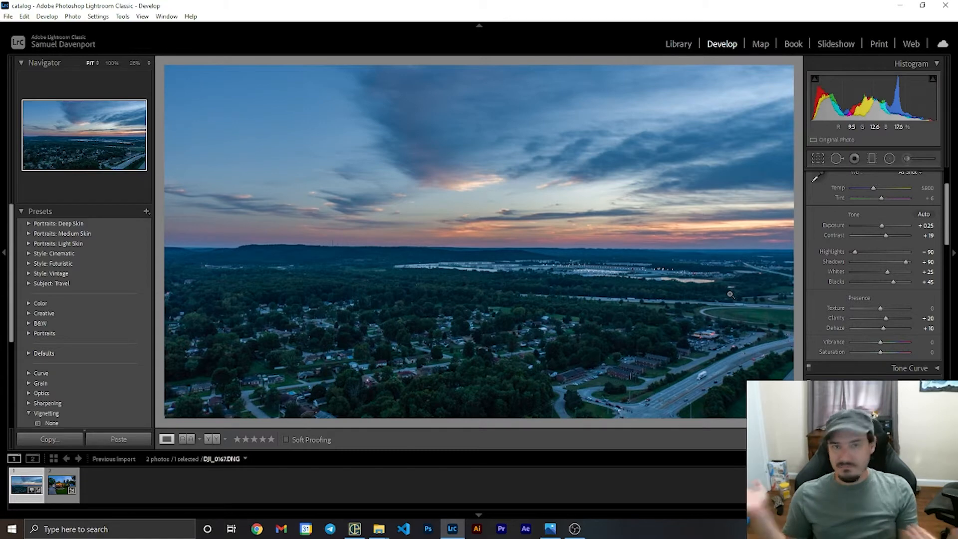
pyautogui.click(818, 157)
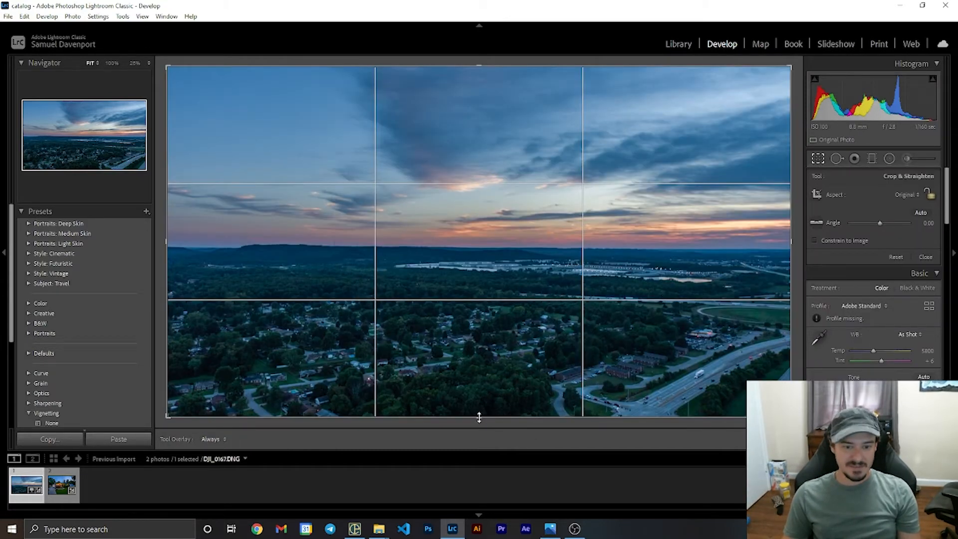
pyautogui.moveTo(487, 384); pyautogui.dragTo(482, 394)
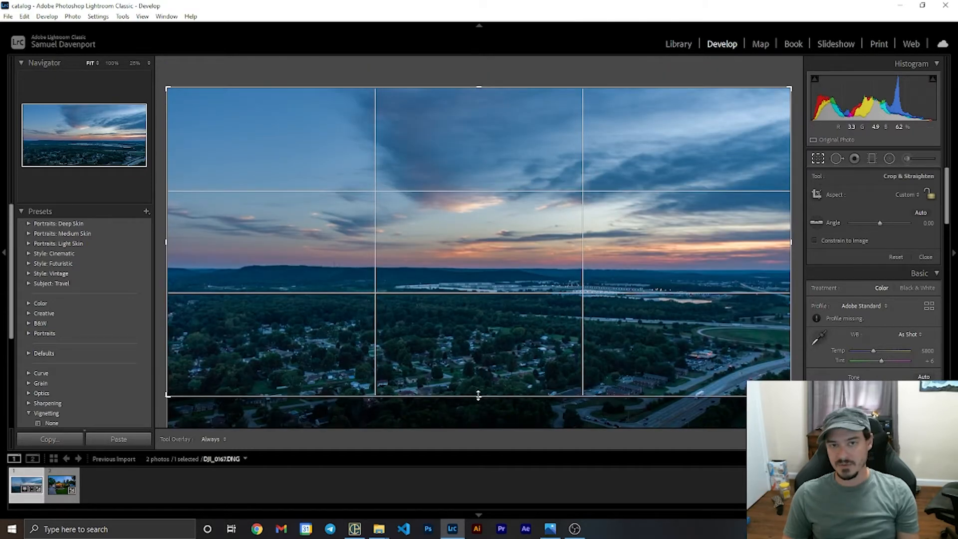
pyautogui.moveTo(481, 357); pyautogui.dragTo(489, 332)
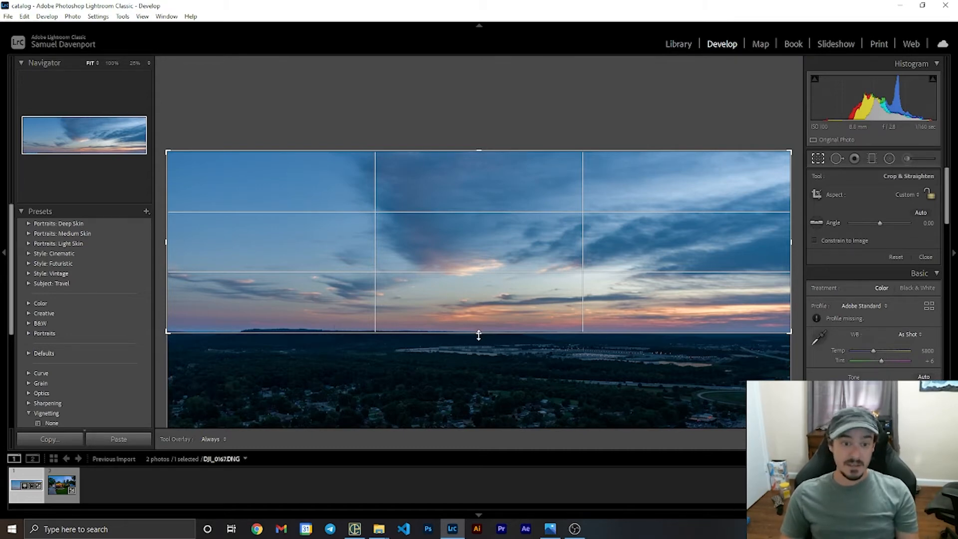
pyautogui.moveTo(478, 336); pyautogui.dragTo(481, 335)
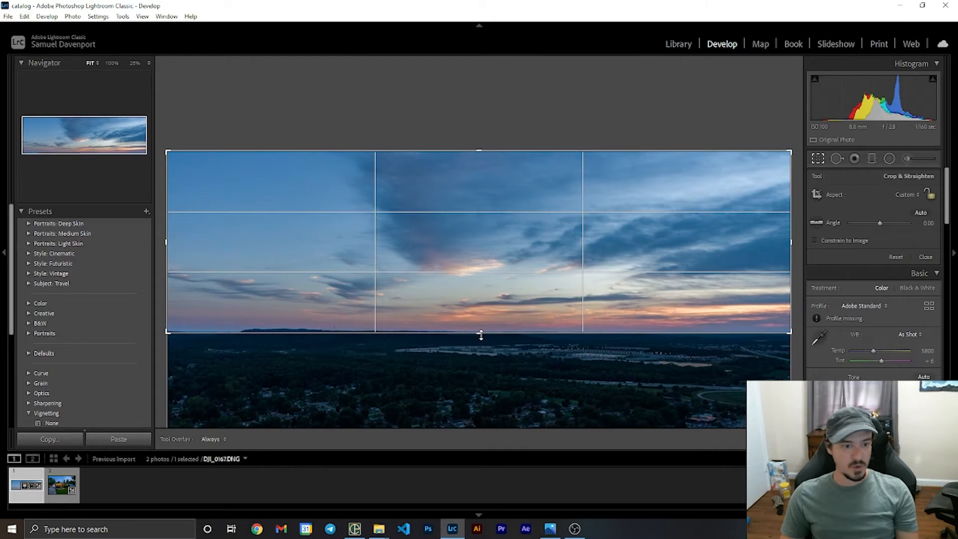
pyautogui.press('Return')
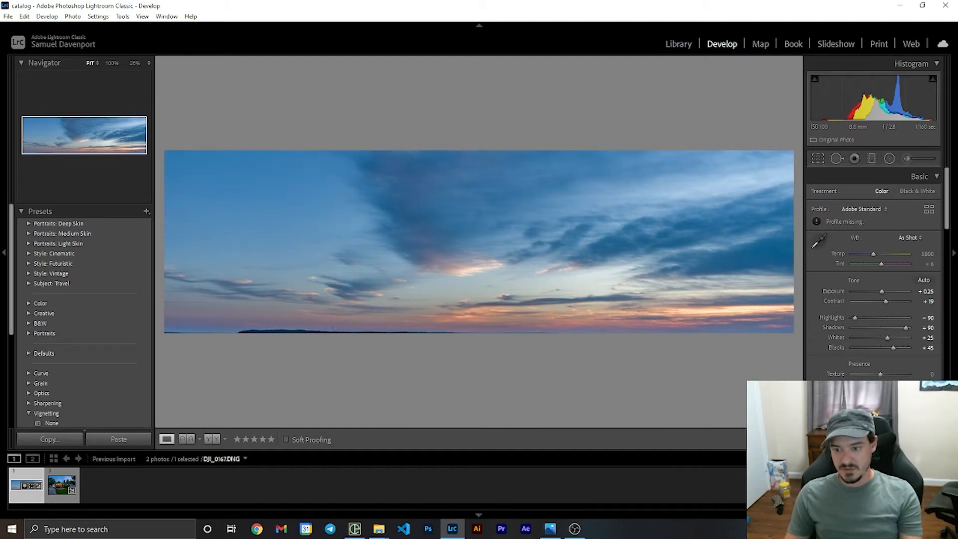
# Boost the sky photo's colors with contrast +42, vibrance +12, saturation +21, and HSL saturation of red +25 and orange +8
pyautogui.moveTo(880, 410); pyautogui.dragTo(892, 411)
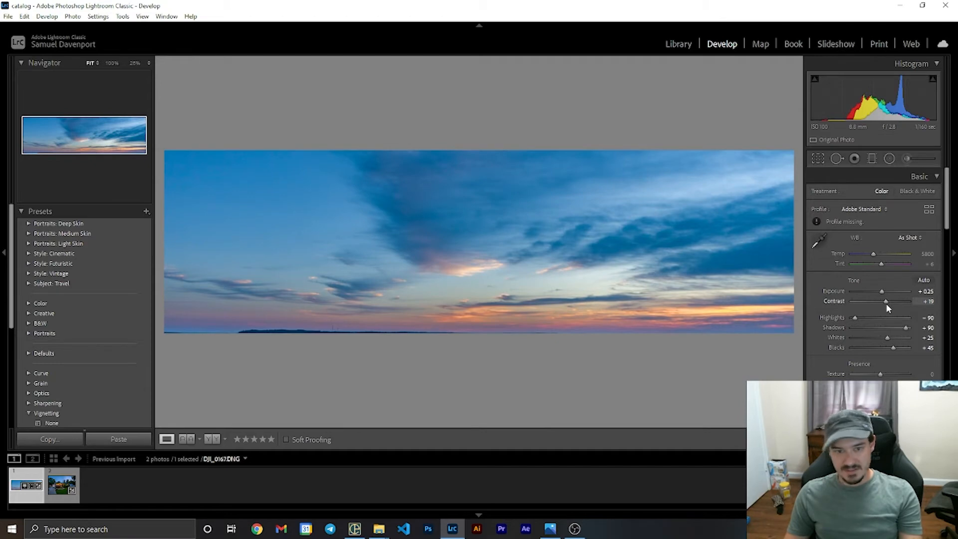
pyautogui.moveTo(886, 303); pyautogui.dragTo(892, 302)
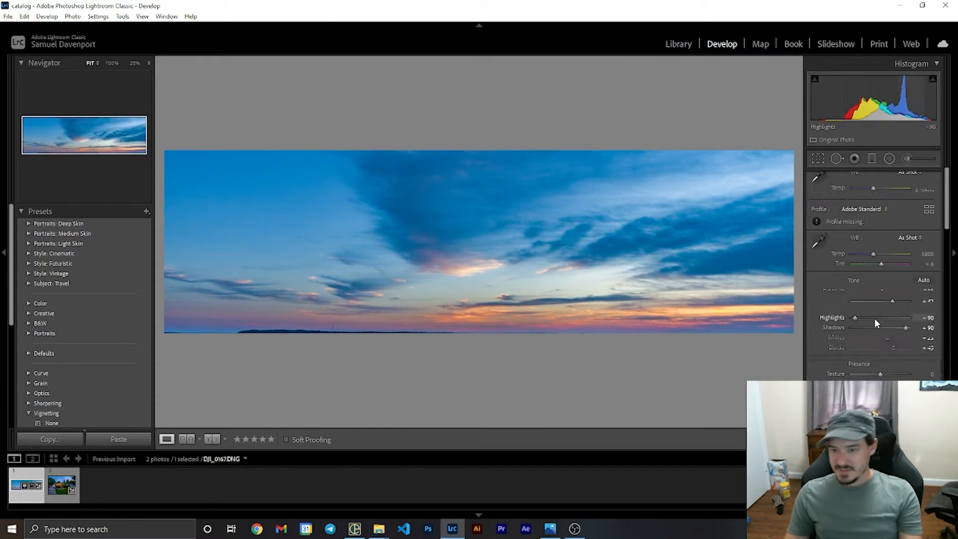
pyautogui.scroll(-3, 874, 319)
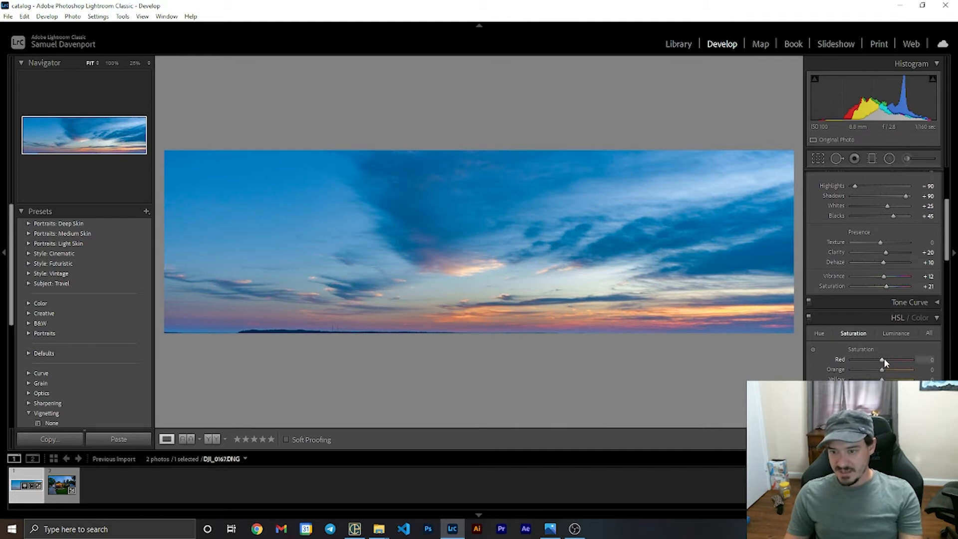
pyautogui.moveTo(885, 358); pyautogui.dragTo(884, 370)
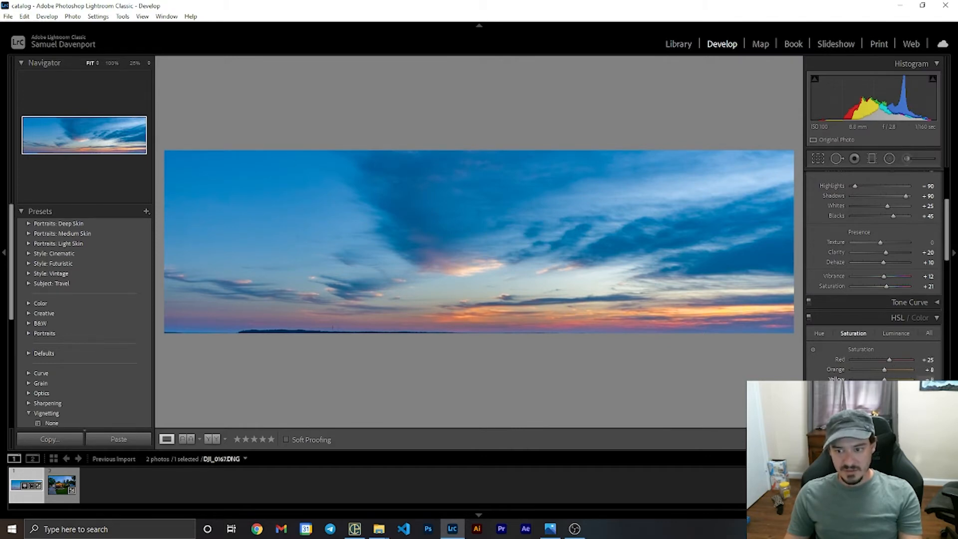
# Warm the sky photo's white balance to temperature 6825 and set its exposure to +0.09
pyautogui.scroll(3, 828, 257)
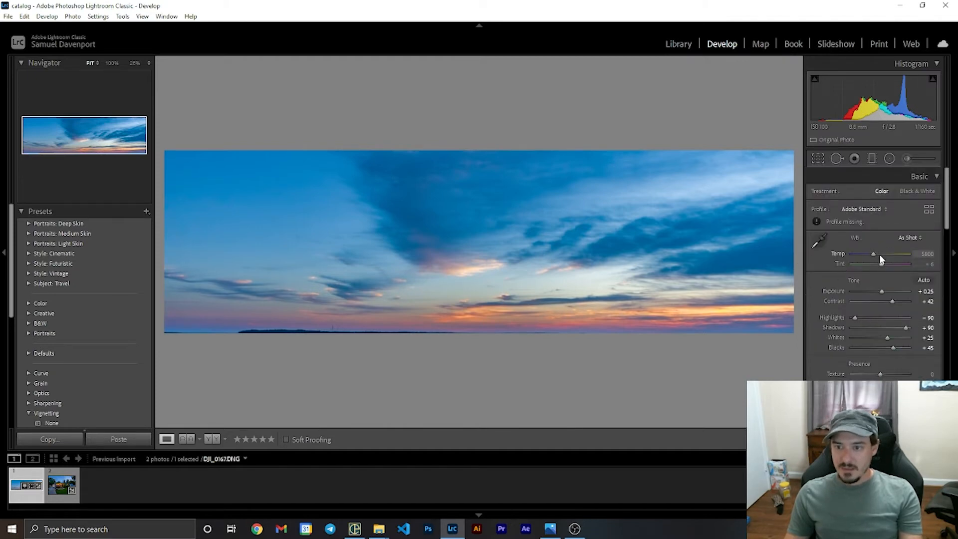
pyautogui.moveTo(875, 253); pyautogui.dragTo(882, 254)
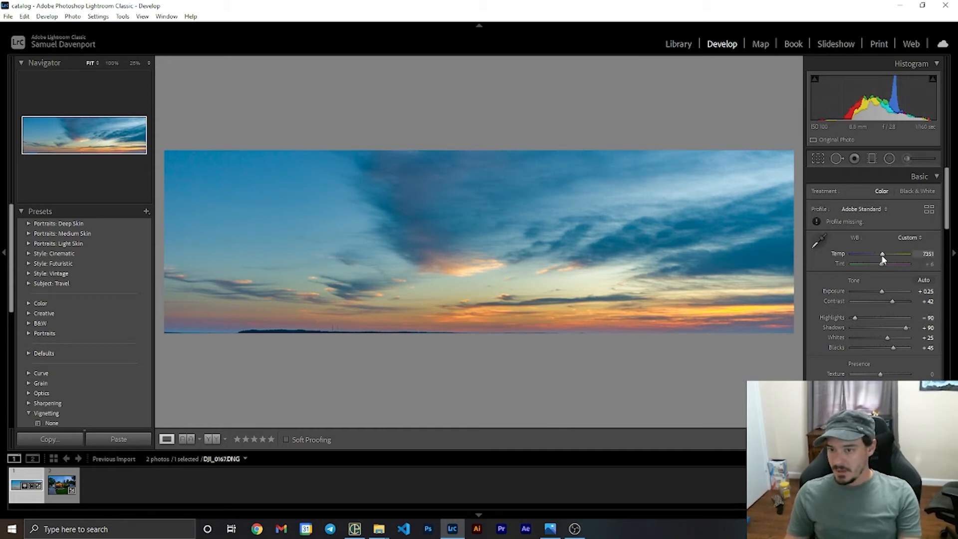
pyautogui.moveTo(881, 255); pyautogui.dragTo(879, 256)
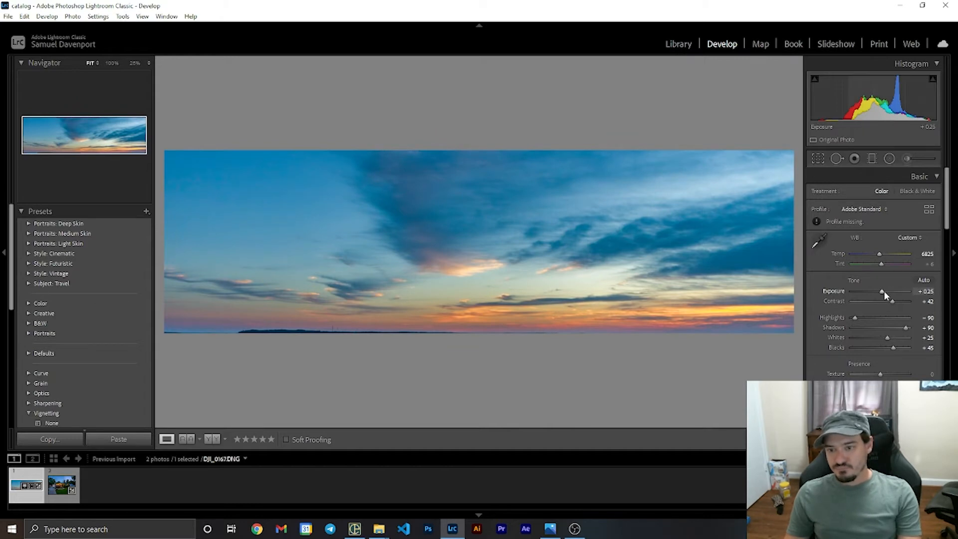
pyautogui.moveTo(884, 292); pyautogui.dragTo(883, 292)
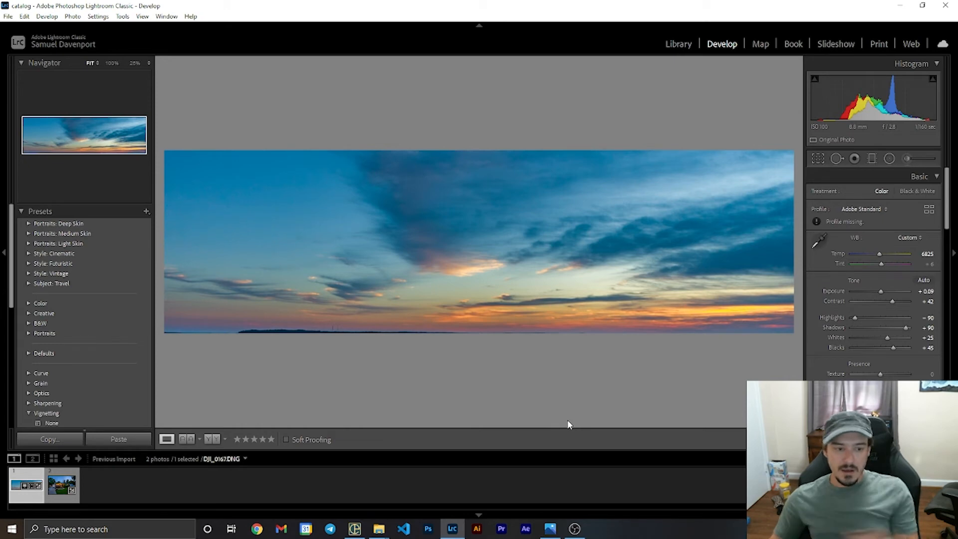
pyautogui.moveTo(550, 535)
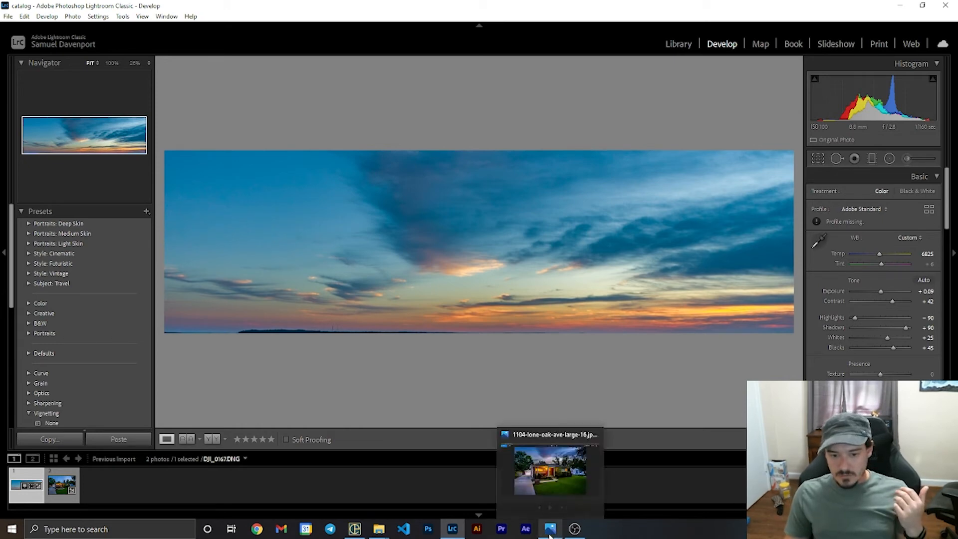
pyautogui.click(658, 498)
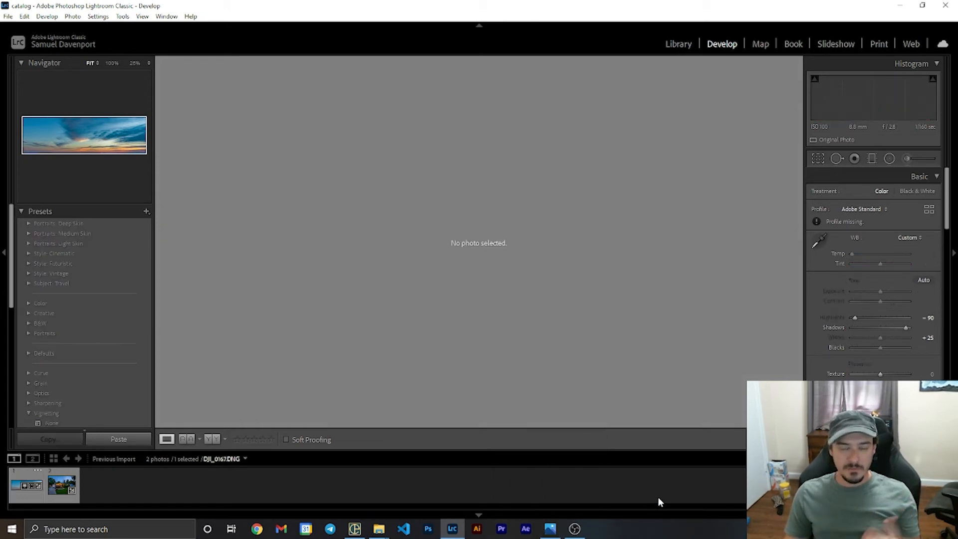
pyautogui.click(15, 495)
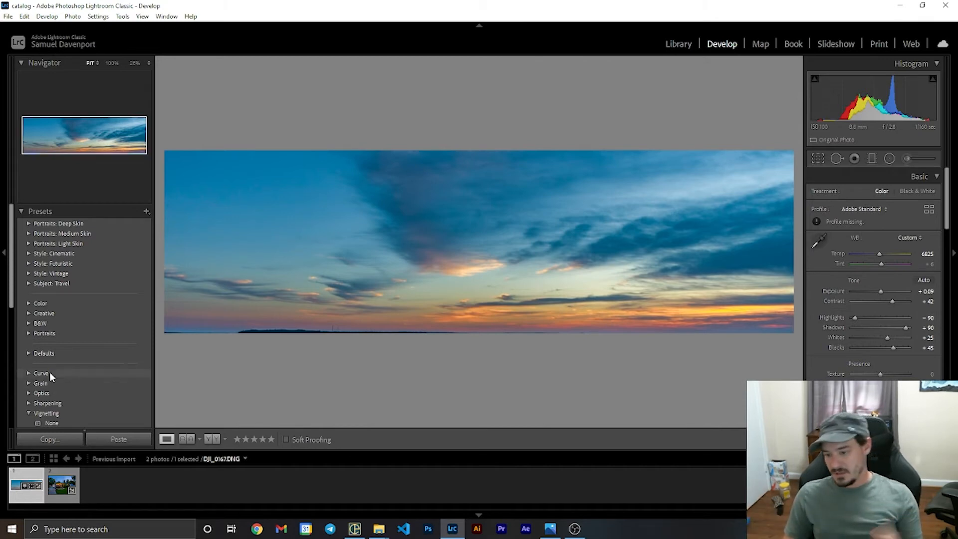
pyautogui.click(714, 485)
pyautogui.click(62, 485)
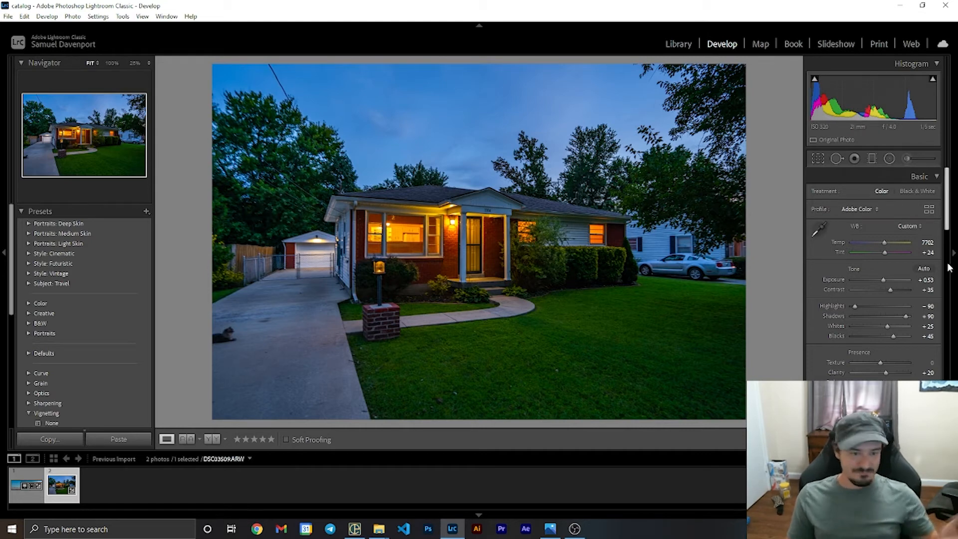
pyautogui.click(19, 498)
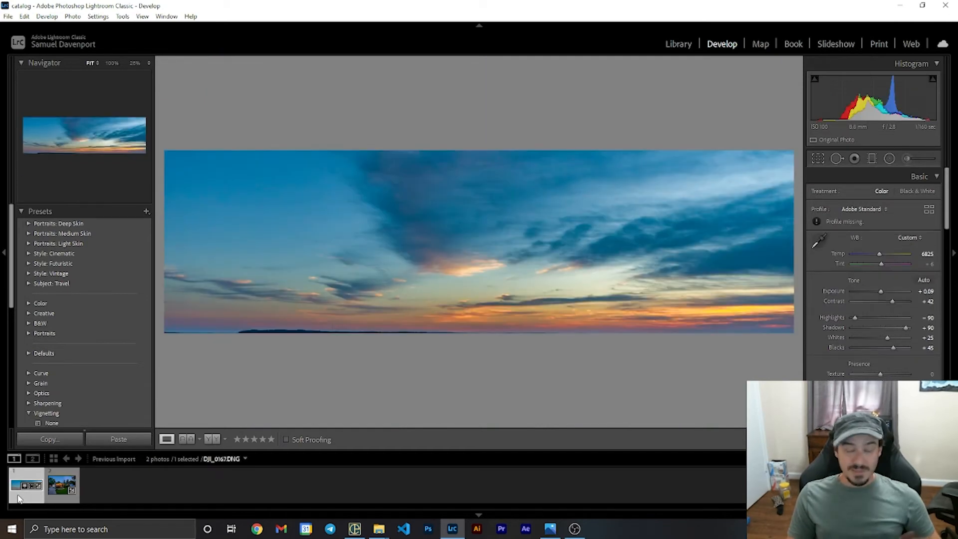
pyautogui.rightClick(14, 491)
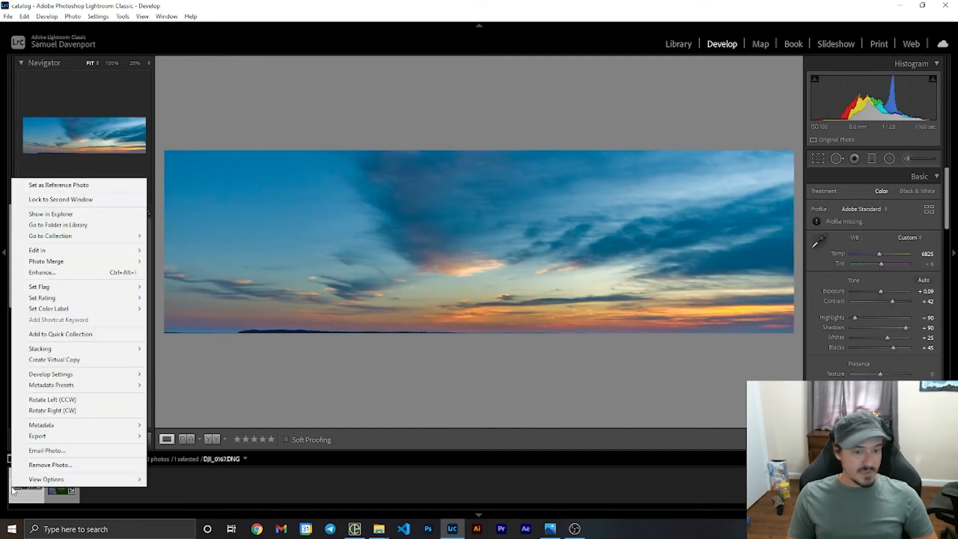
pyautogui.click(397, 477)
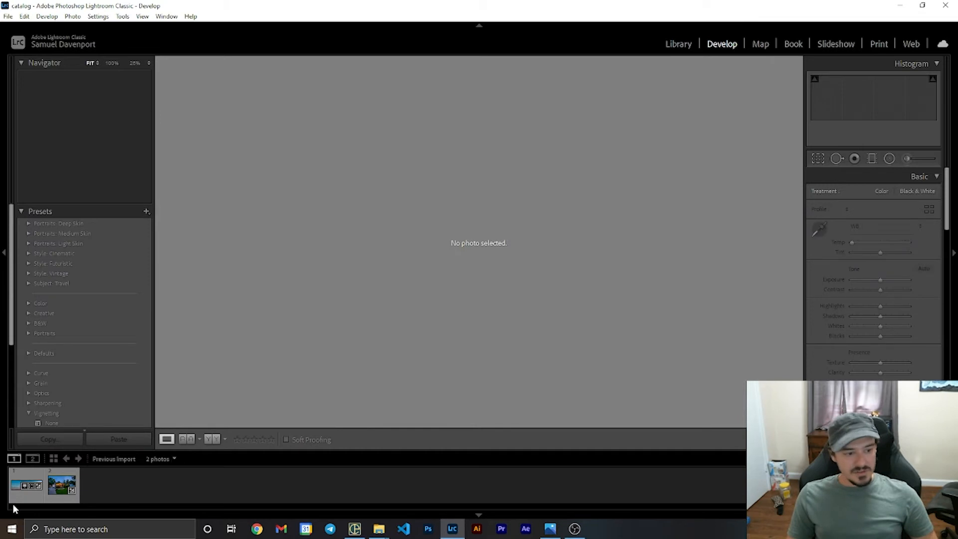
# Open the sky photo DJI_0167.DNG from Lightroom in Photoshop for editing
pyautogui.click(24, 484)
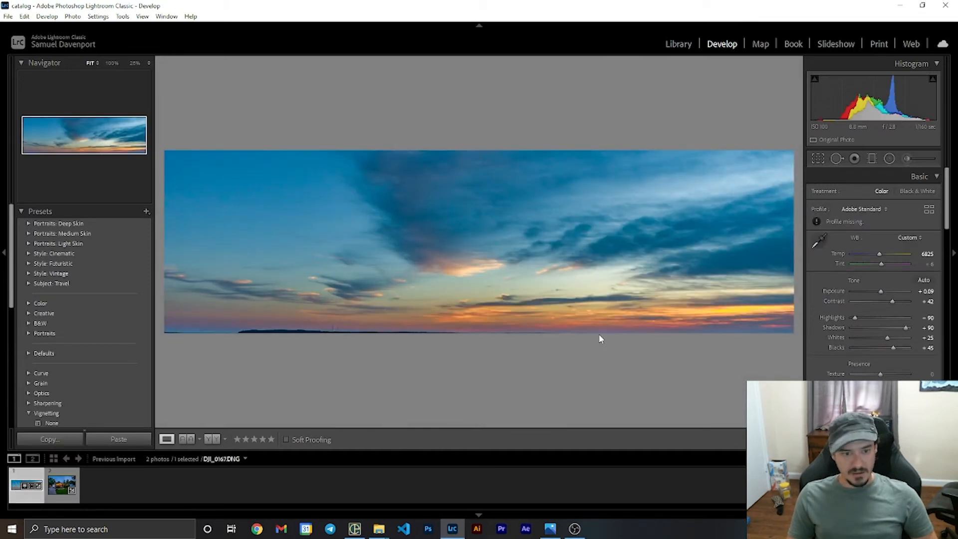
pyautogui.rightClick(21, 481)
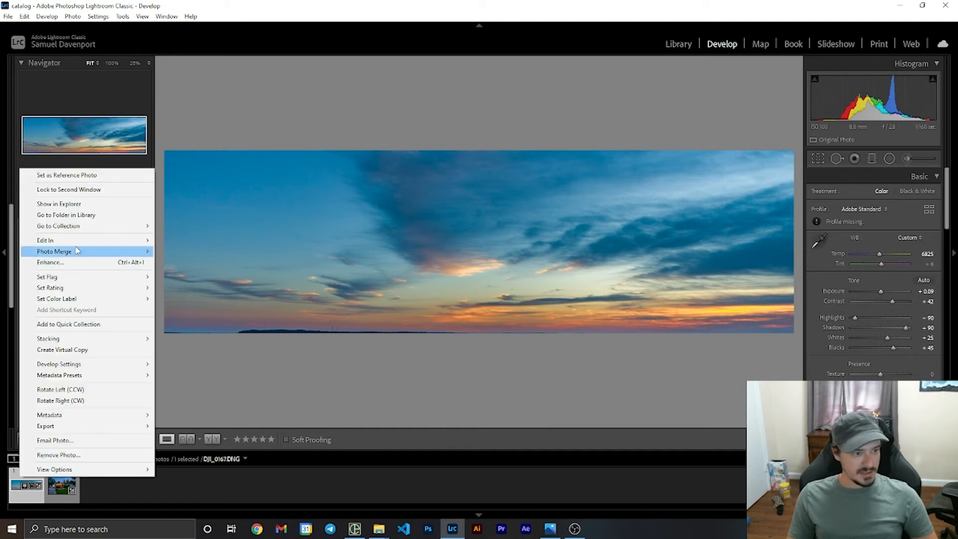
pyautogui.moveTo(73, 243)
pyautogui.click(235, 241)
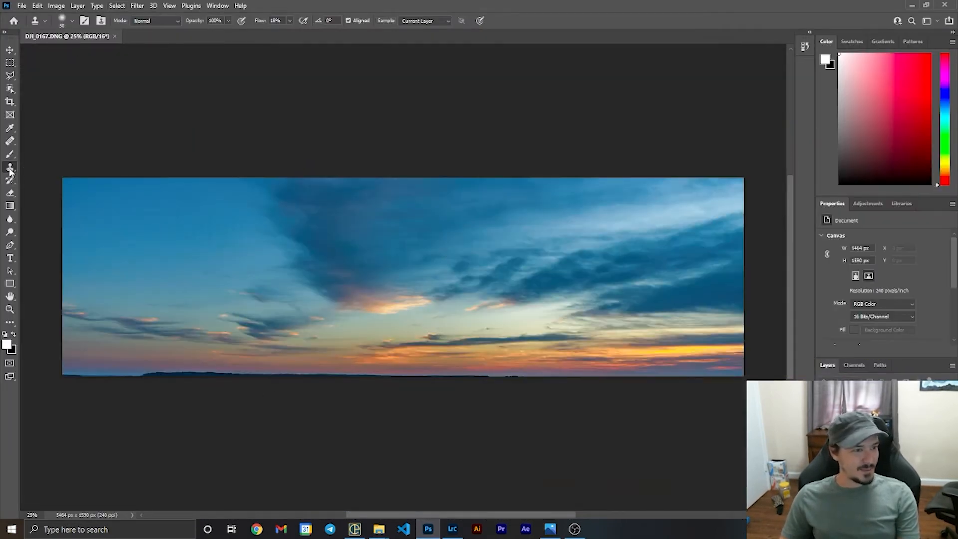
# Clone clean sky over the dark land strip along the horizon with the Clone Stamp at brush size 175, working from right to left
pyautogui.scroll(3, 245, 355)
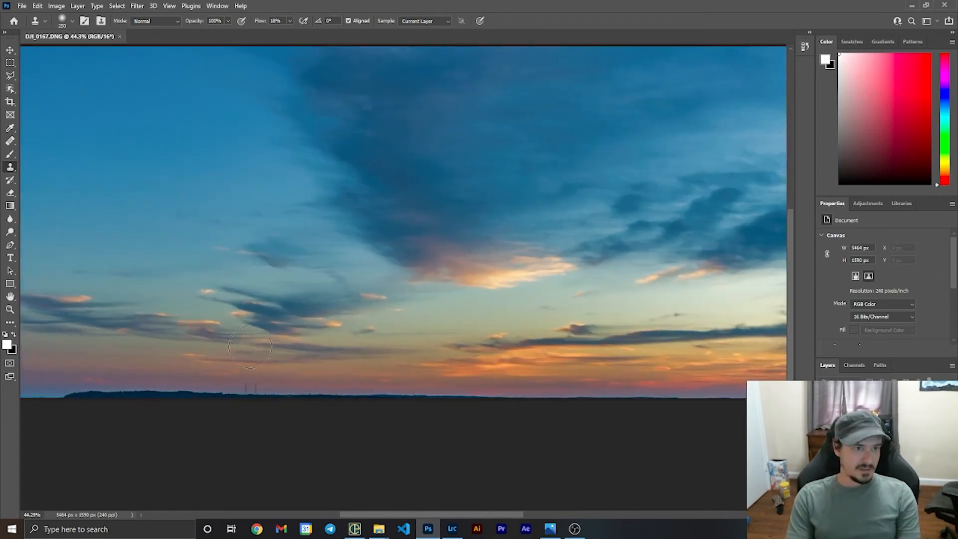
pyautogui.press(']')
pyautogui.press(']')
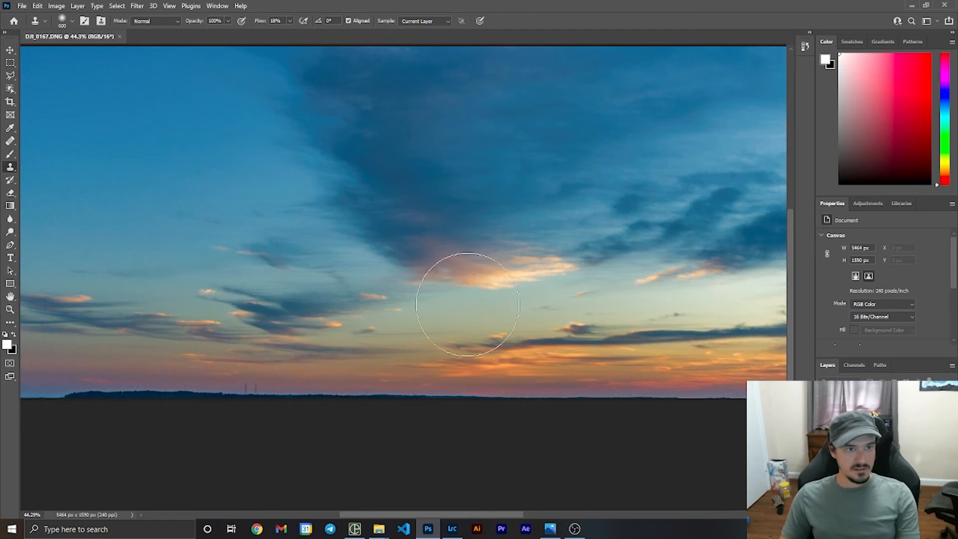
pyautogui.hscroll(2, 578, 331)
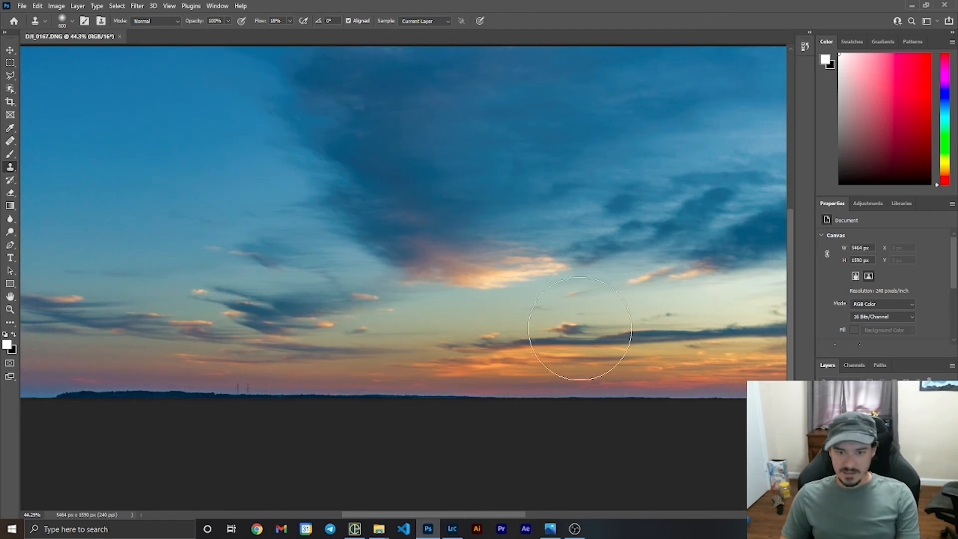
pyautogui.hscroll(1, 634, 311)
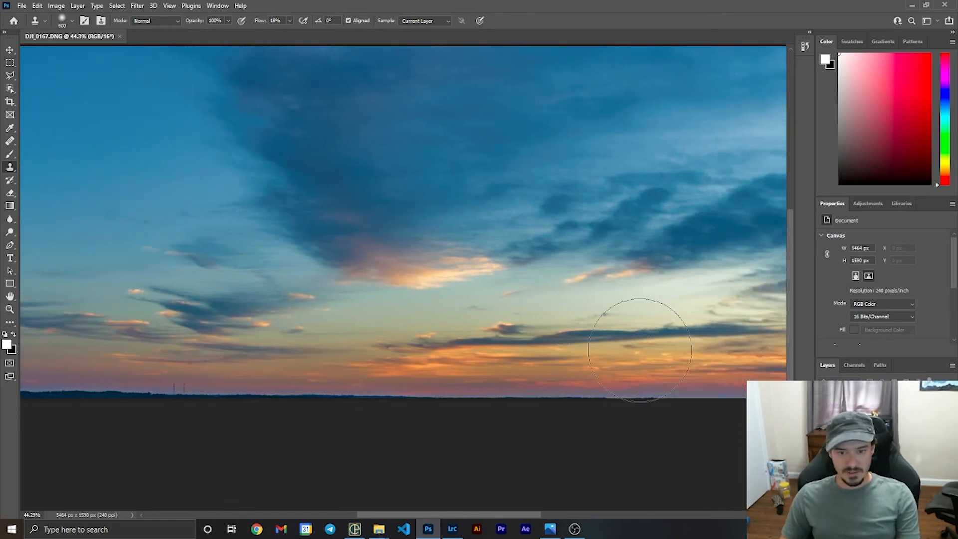
pyautogui.press('[')
pyautogui.press('[')
pyautogui.press('[')
pyautogui.press('[')
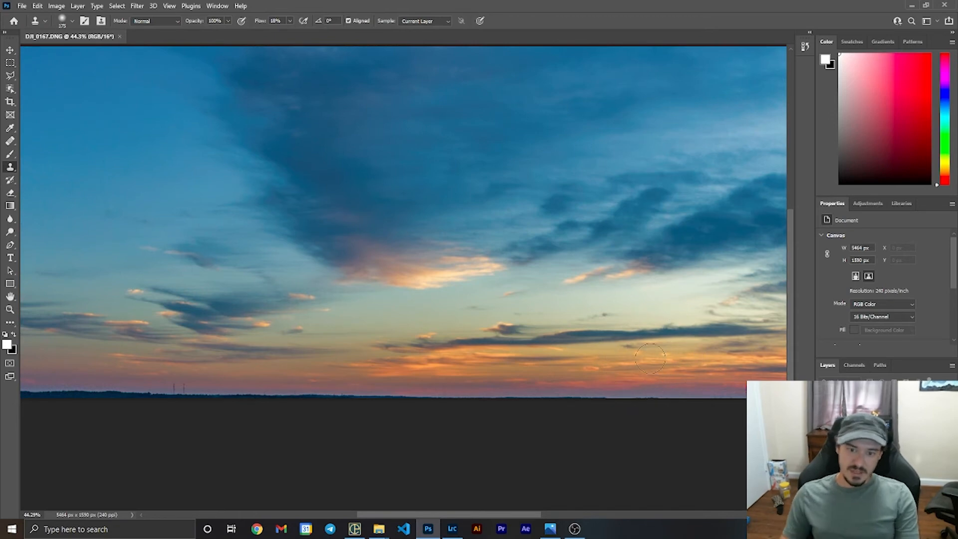
pyautogui.keyDown('alt'); pyautogui.click(686, 379); pyautogui.keyUp('alt')
pyautogui.moveTo(726, 400)
pyautogui.mouseDown()
pyautogui.moveTo(405, 402)
pyautogui.moveTo(457, 400)
pyautogui.moveTo(310, 394)
pyautogui.moveTo(274, 398)
pyautogui.moveTo(315, 404)
pyautogui.moveTo(114, 405)
pyautogui.moveTo(255, 396)
pyautogui.moveTo(181, 410)
pyautogui.moveTo(249, 414)
pyautogui.moveTo(79, 400)
pyautogui.moveTo(175, 400)
pyautogui.moveTo(48, 392)
pyautogui.mouseUp()
pyautogui.moveTo(499, 513)
pyautogui.mouseDown()
pyautogui.moveTo(372, 499)
pyautogui.moveTo(412, 505)
pyautogui.mouseUp()
pyautogui.moveTo(464, 398); pyautogui.dragTo(265, 403)
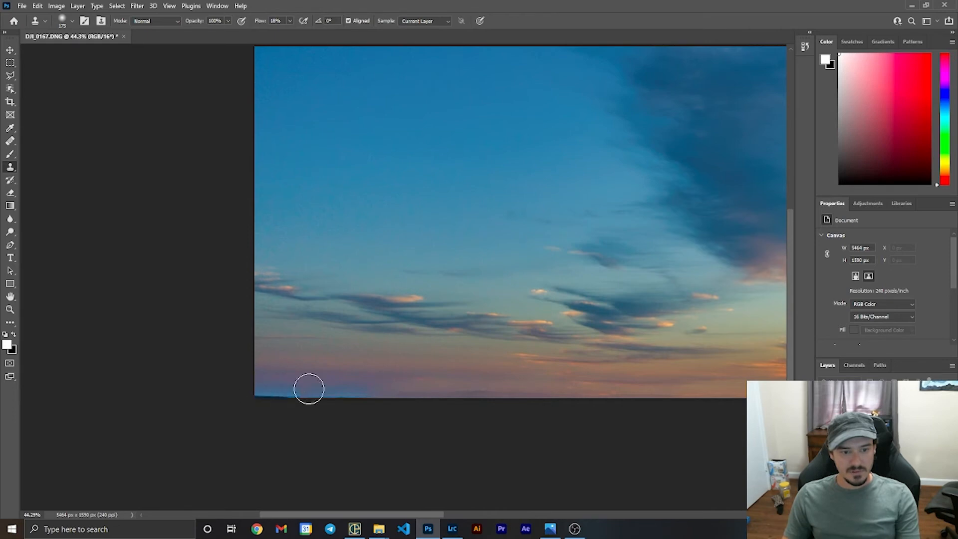
pyautogui.moveTo(502, 407)
pyautogui.mouseDown()
pyautogui.moveTo(520, 403)
pyautogui.moveTo(410, 412)
pyautogui.moveTo(245, 401)
pyautogui.moveTo(308, 388)
pyautogui.moveTo(272, 398)
pyautogui.mouseUp()
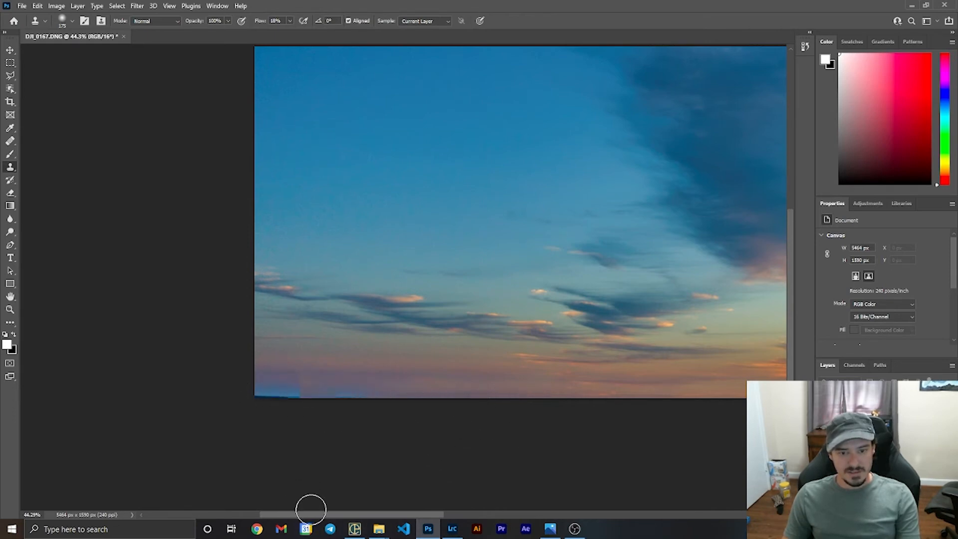
# Sample the pink sky above the lower-left corner and clone it over the land and blue patch remaining there
pyautogui.moveTo(310, 513); pyautogui.dragTo(300, 468)
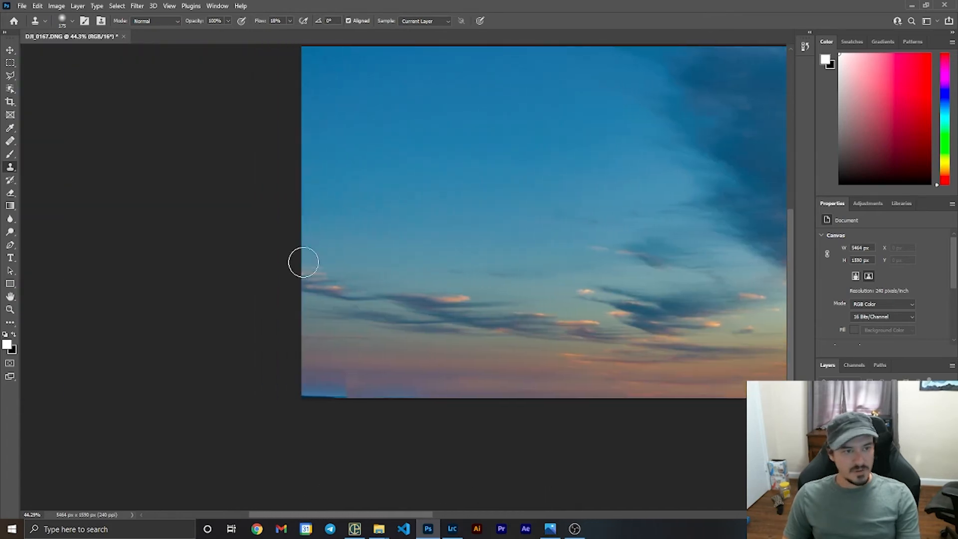
pyautogui.keyDown('alt'); pyautogui.click(375, 368); pyautogui.keyUp('alt')
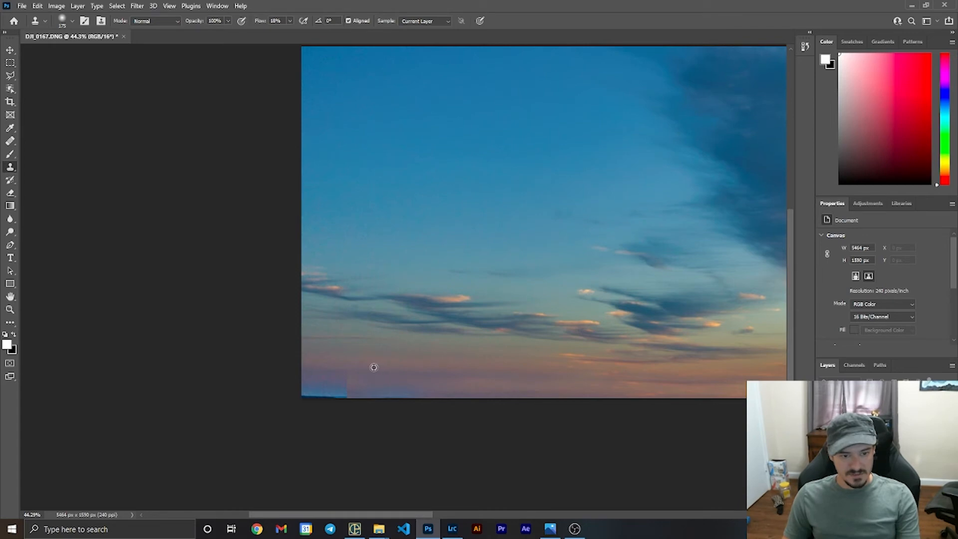
pyautogui.moveTo(355, 388)
pyautogui.mouseDown()
pyautogui.moveTo(335, 375)
pyautogui.moveTo(307, 397)
pyautogui.moveTo(342, 398)
pyautogui.moveTo(312, 399)
pyautogui.mouseUp()
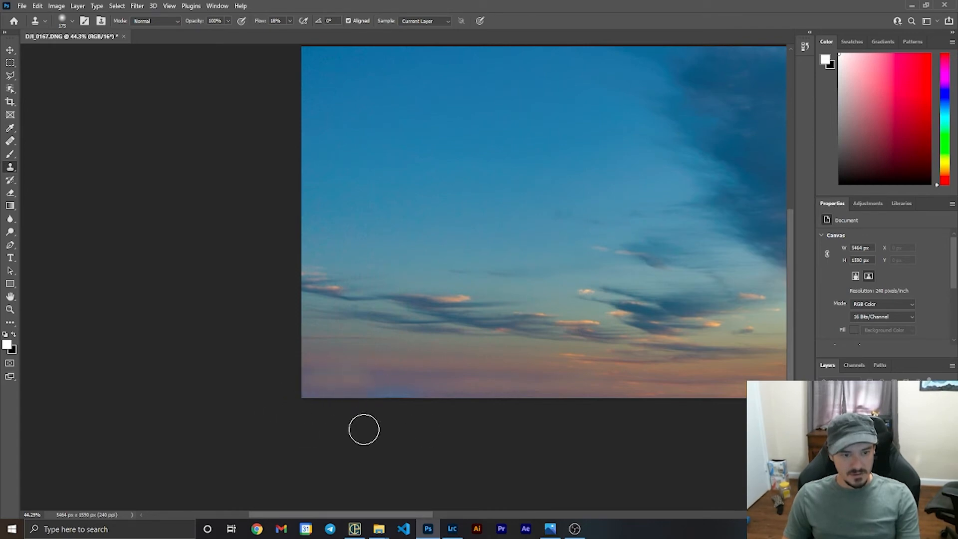
# Check the whole retouched sky and save the image
pyautogui.scroll(-2, 442, 406)
pyautogui.scroll(-1, 471, 405)
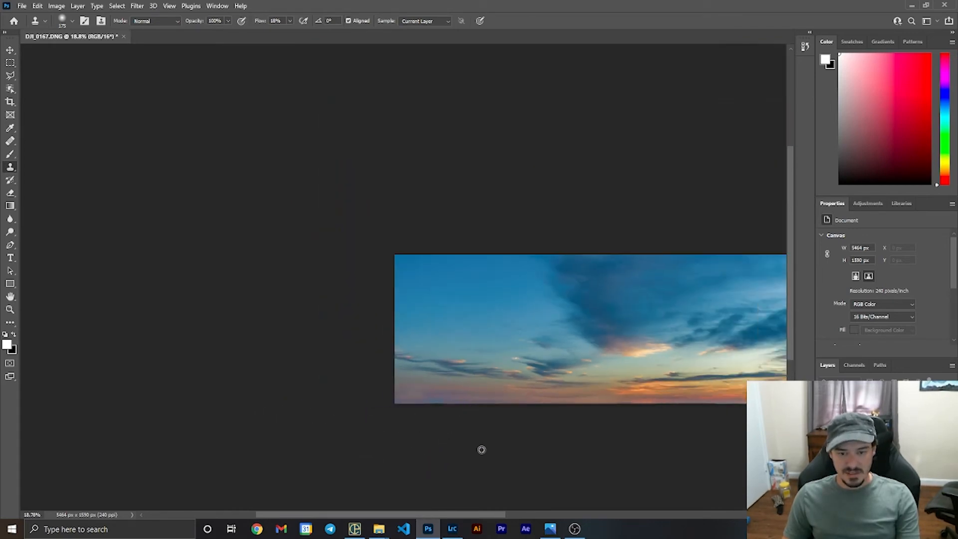
pyautogui.moveTo(457, 514); pyautogui.dragTo(519, 512)
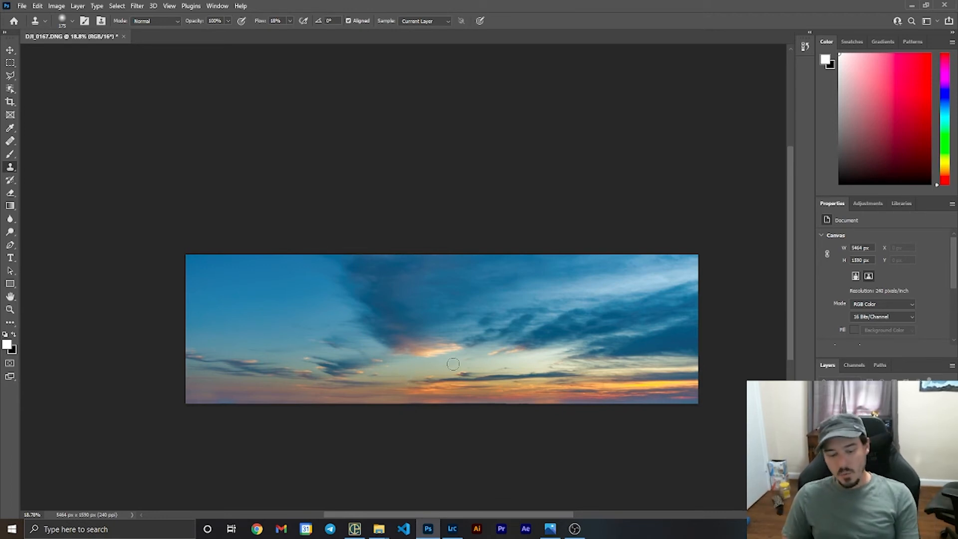
pyautogui.hotkey('ctrl', 's')
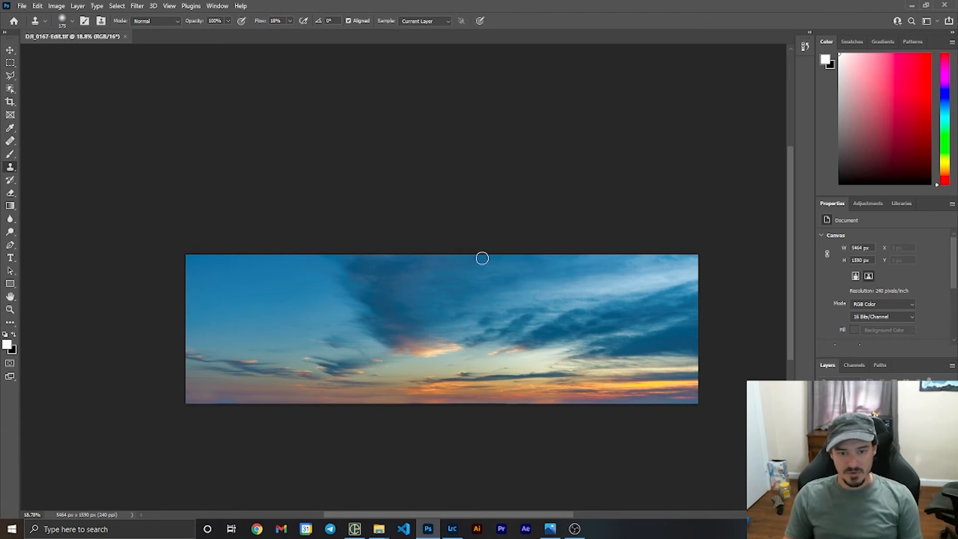
pyautogui.click(10, 62)
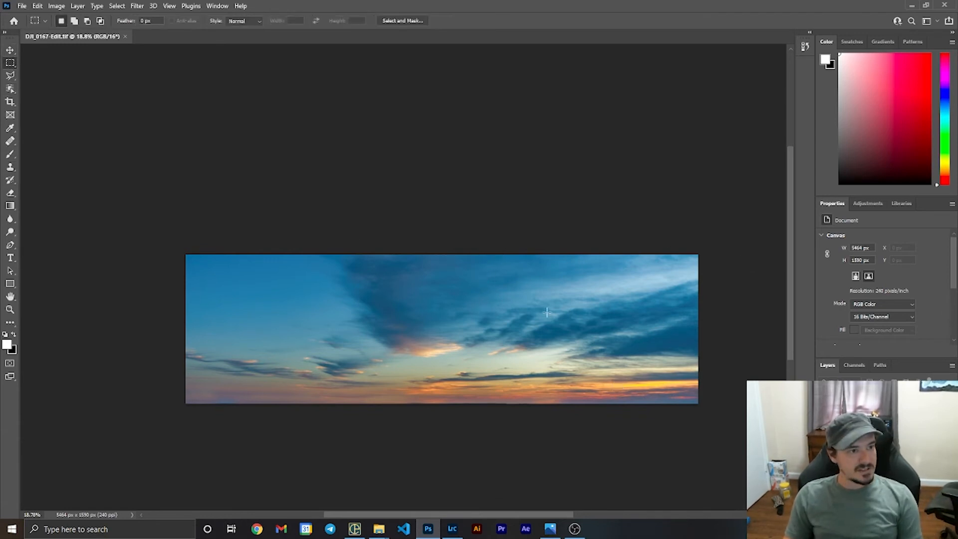
pyautogui.moveTo(473, 280); pyautogui.dragTo(691, 402)
pyautogui.moveTo(199, 281); pyautogui.dragTo(387, 403)
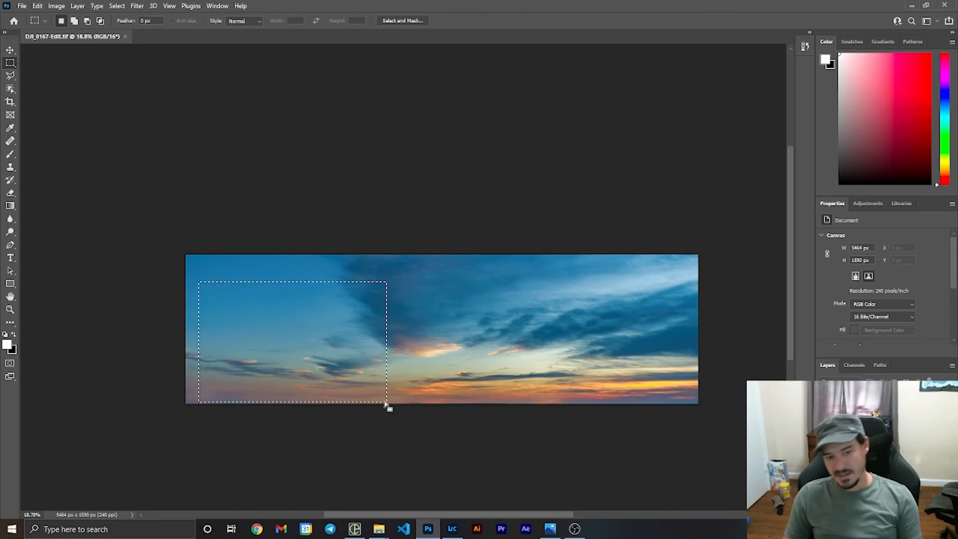
pyautogui.click(488, 296)
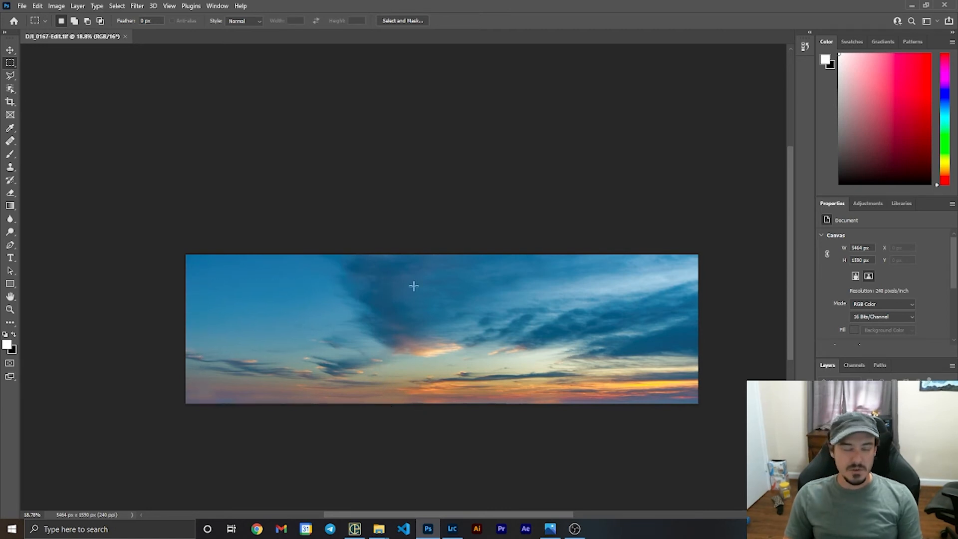
pyautogui.moveTo(414, 287); pyautogui.dragTo(561, 407)
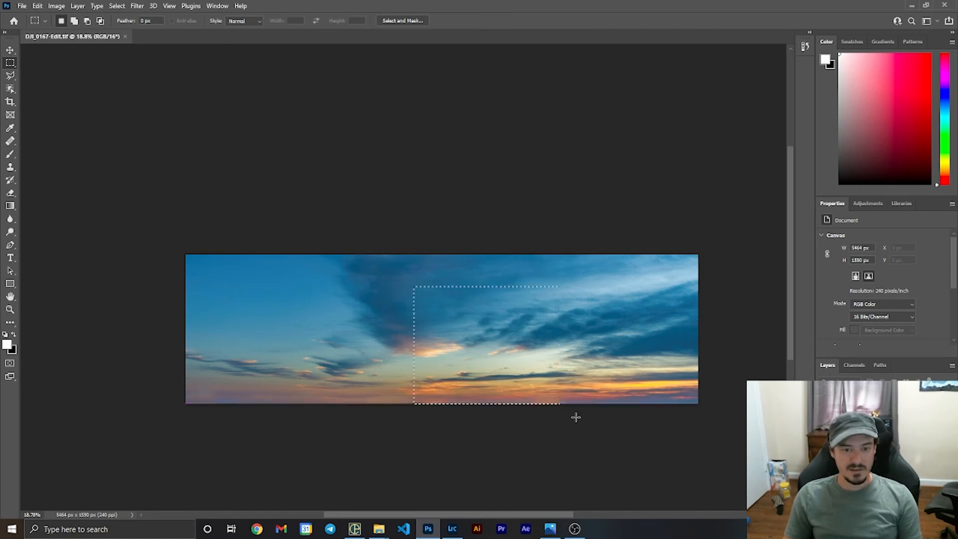
pyautogui.click(576, 417)
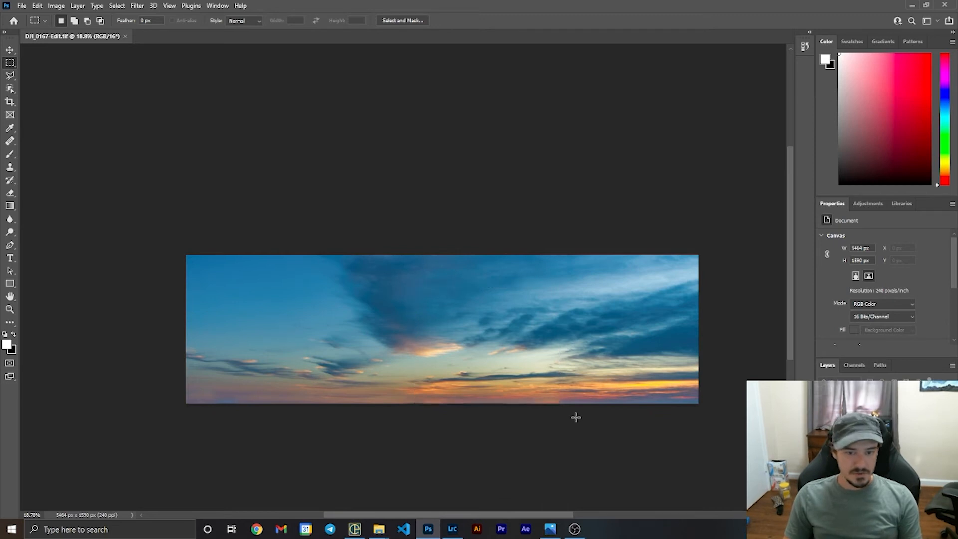
pyautogui.click(22, 5)
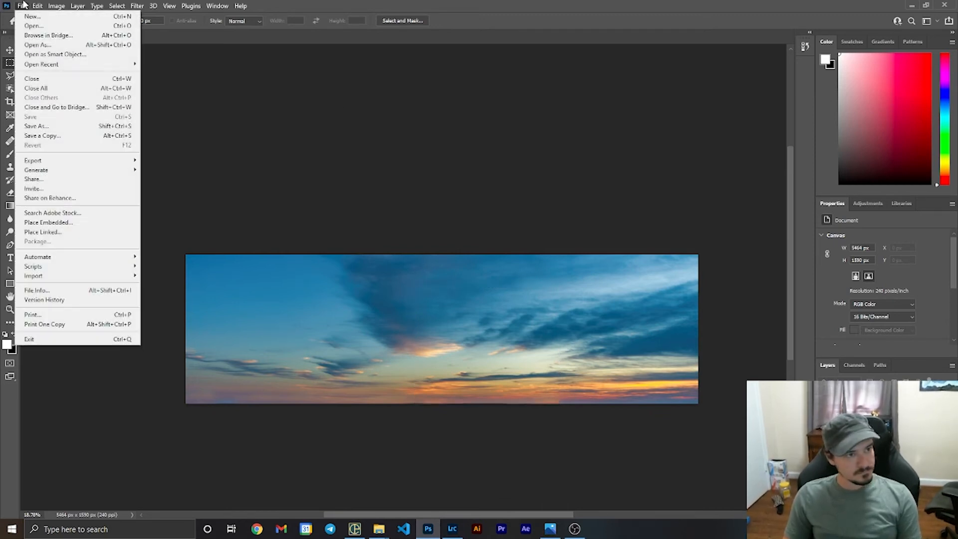
pyautogui.click(310, 157)
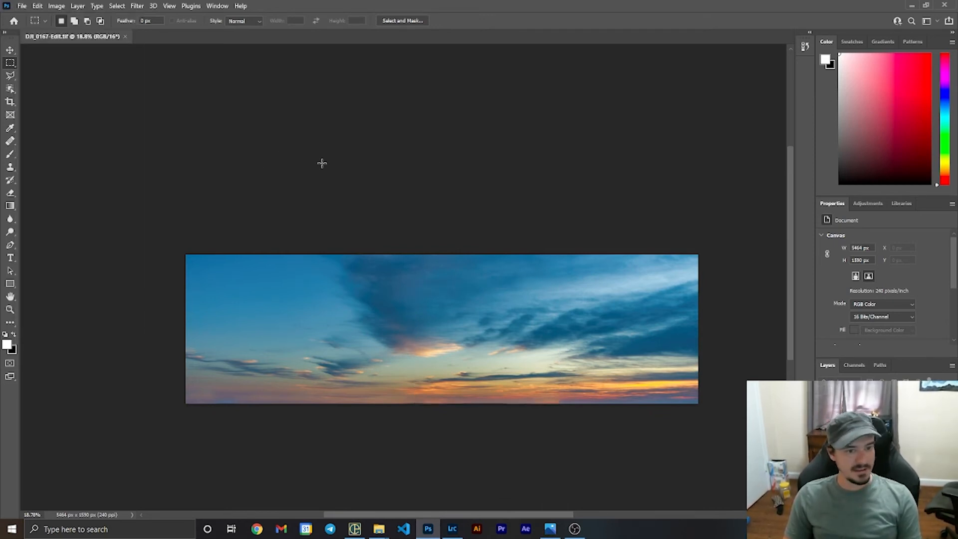
# Switch to Lightroom, select the twilight house photo DSC03509.ARW, and open it in Photoshop 2021 for editing
pyautogui.click(453, 529)
pyautogui.click(96, 499)
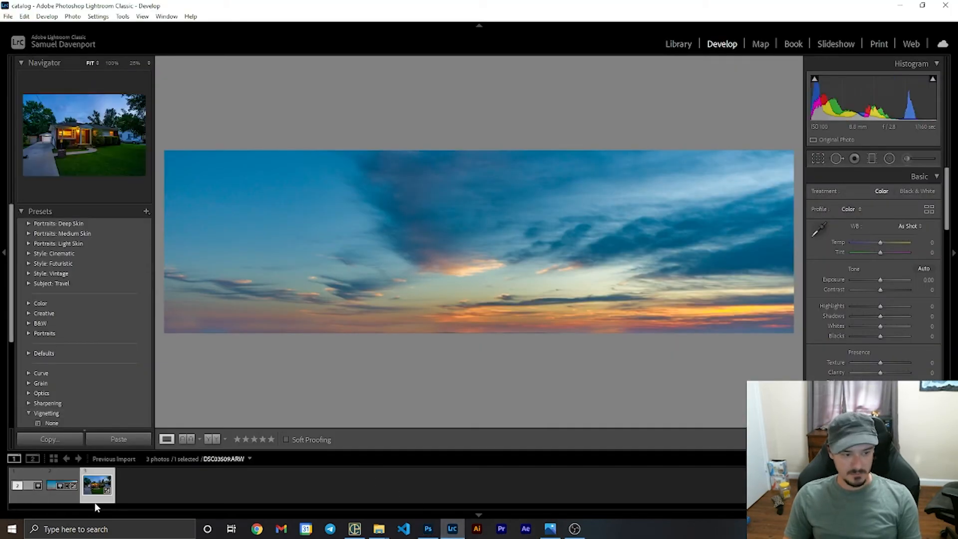
pyautogui.click(75, 498)
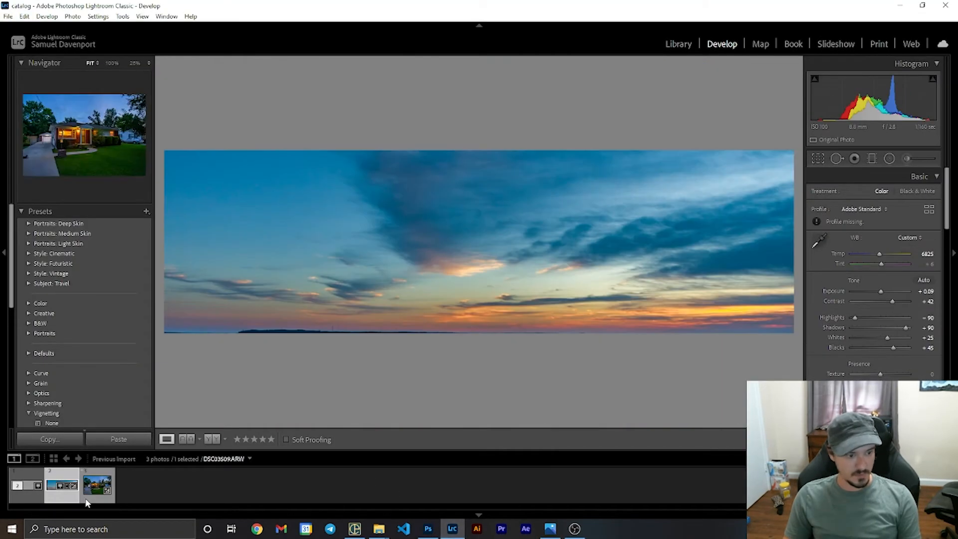
pyautogui.click(87, 502)
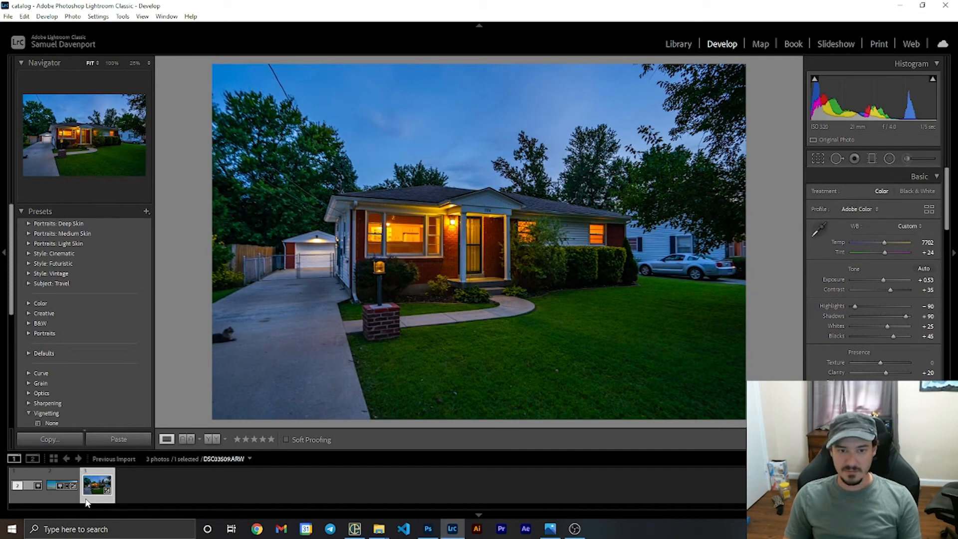
pyautogui.rightClick(87, 502)
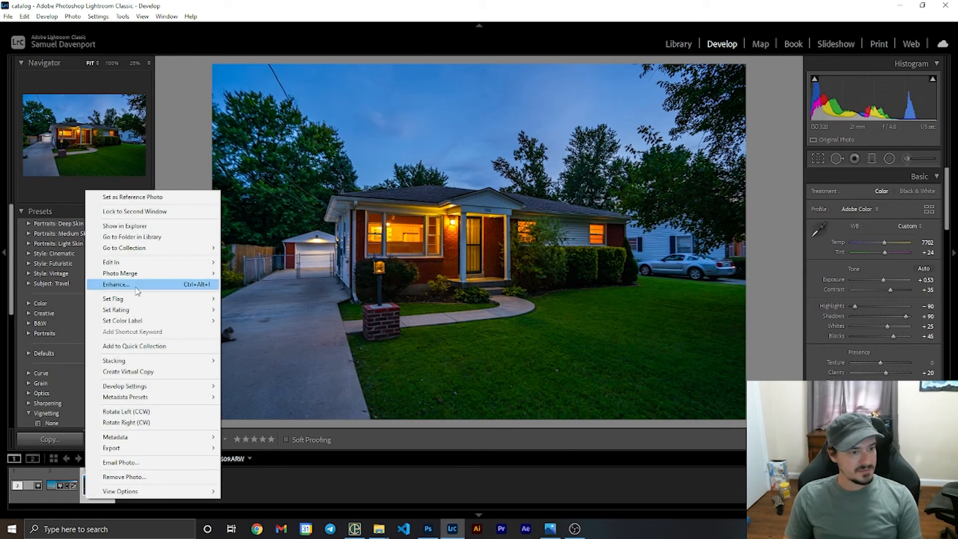
pyautogui.moveTo(150, 265)
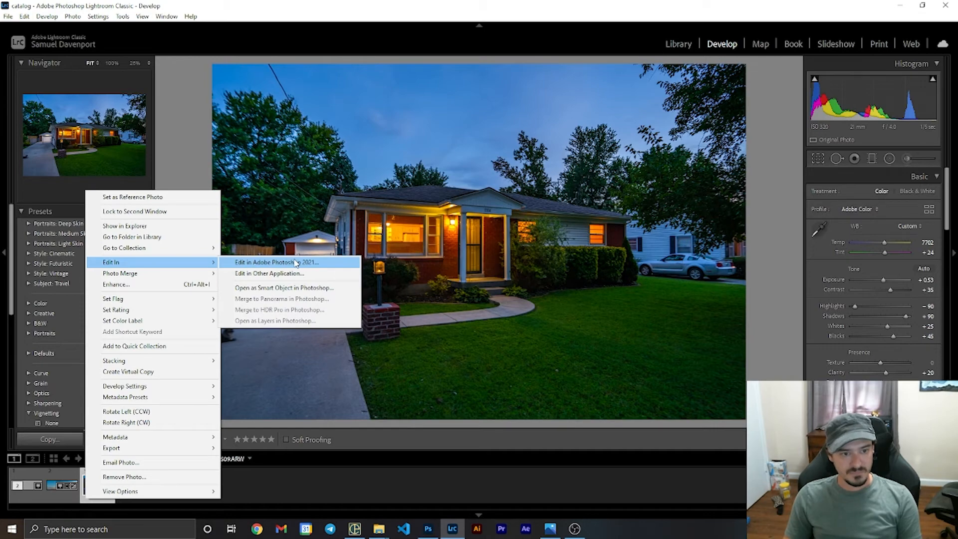
pyautogui.click(296, 263)
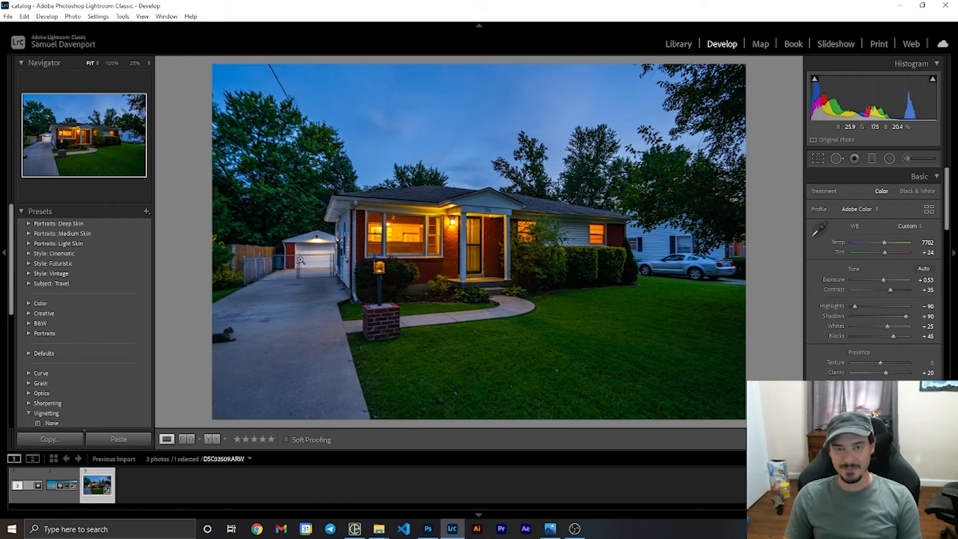
pyautogui.click(434, 534)
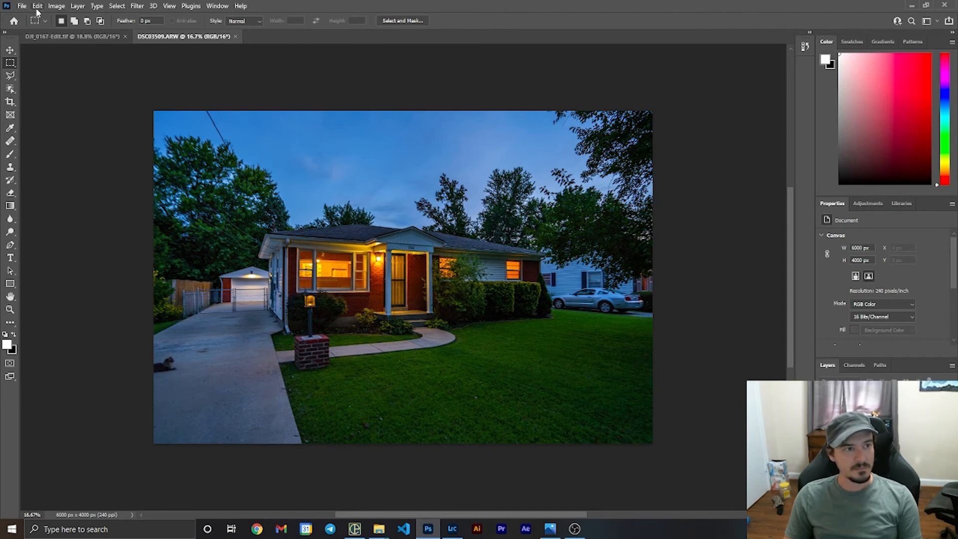
# Check which Photoshop release is installed in the program's version information, and close it again
pyautogui.click(37, 6)
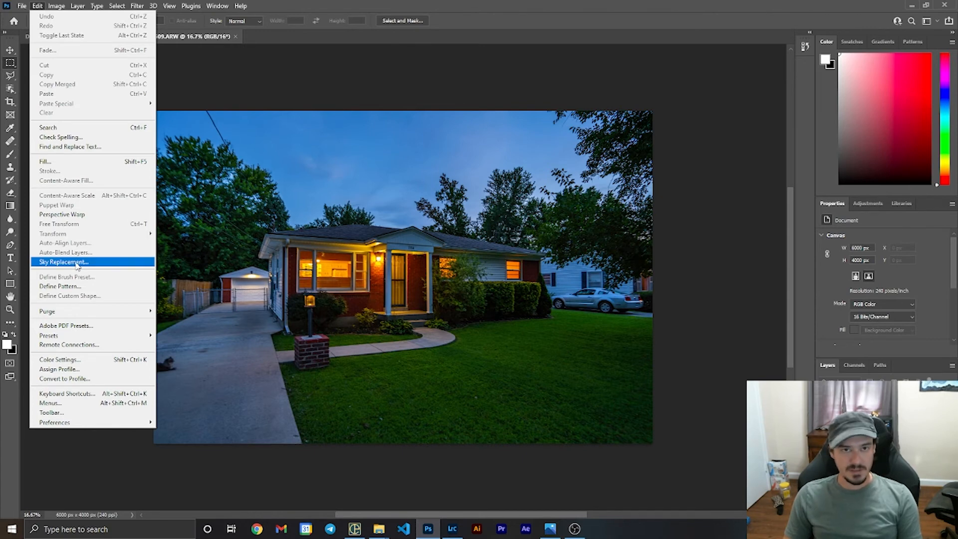
pyautogui.moveTo(241, 6)
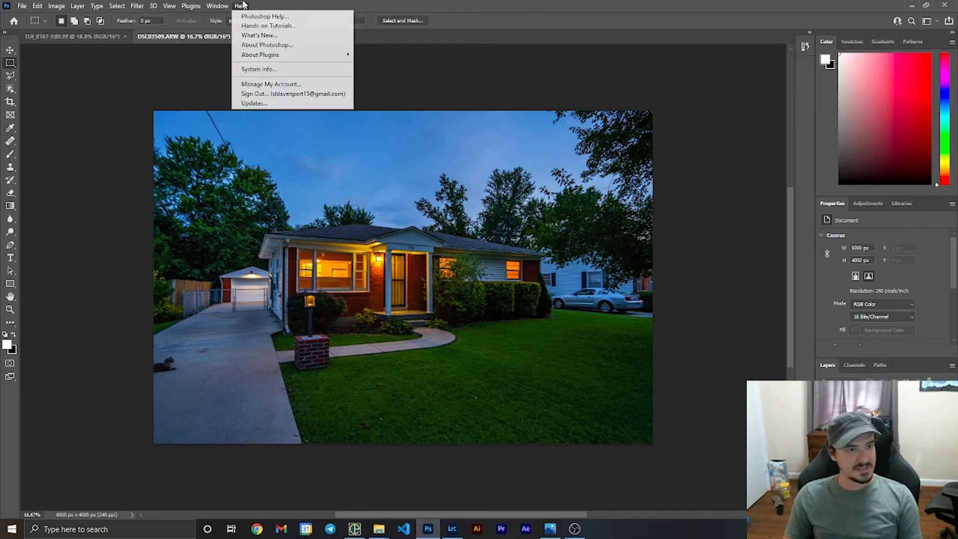
pyautogui.click(265, 45)
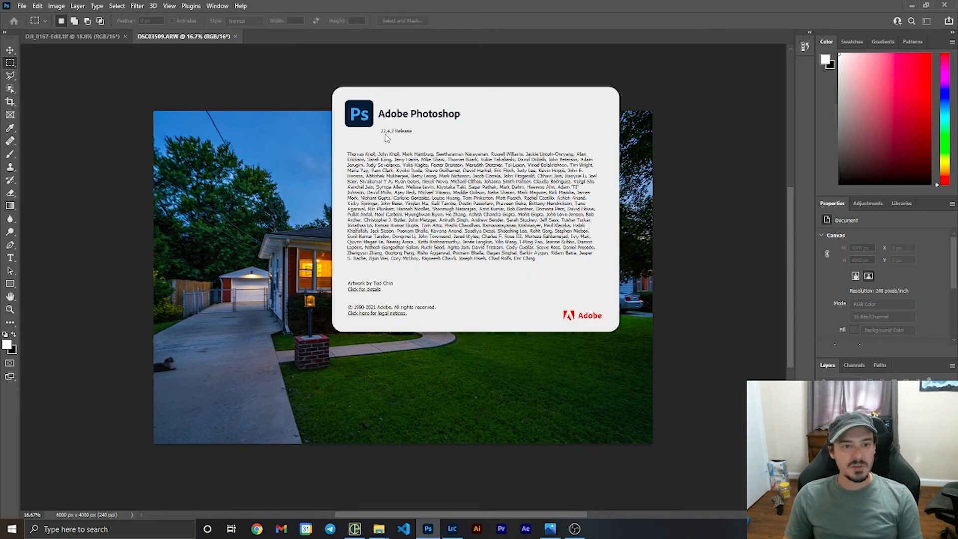
pyautogui.click(716, 296)
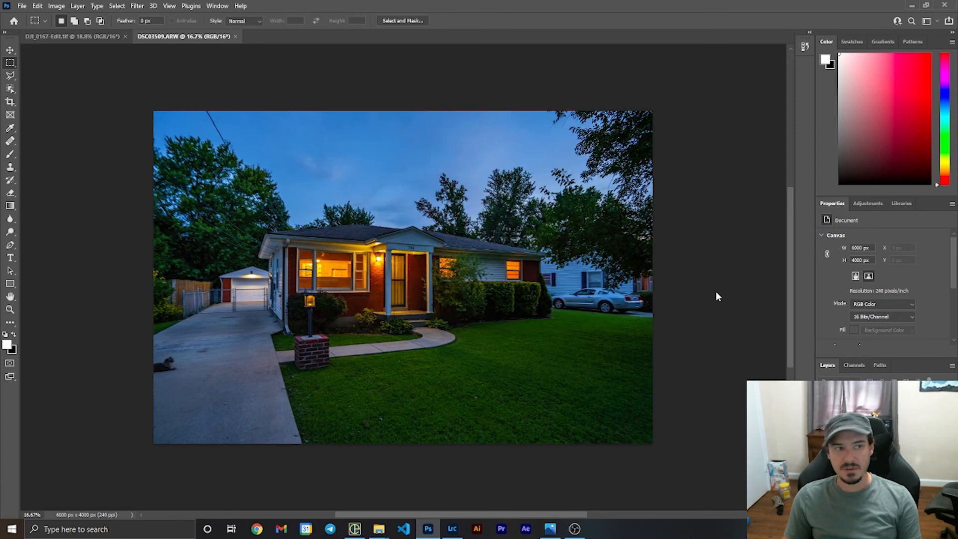
# Start Sky Replacement on the house photo, shift the replacement sky slightly upward, and browse the available sky presets
pyautogui.click(37, 5)
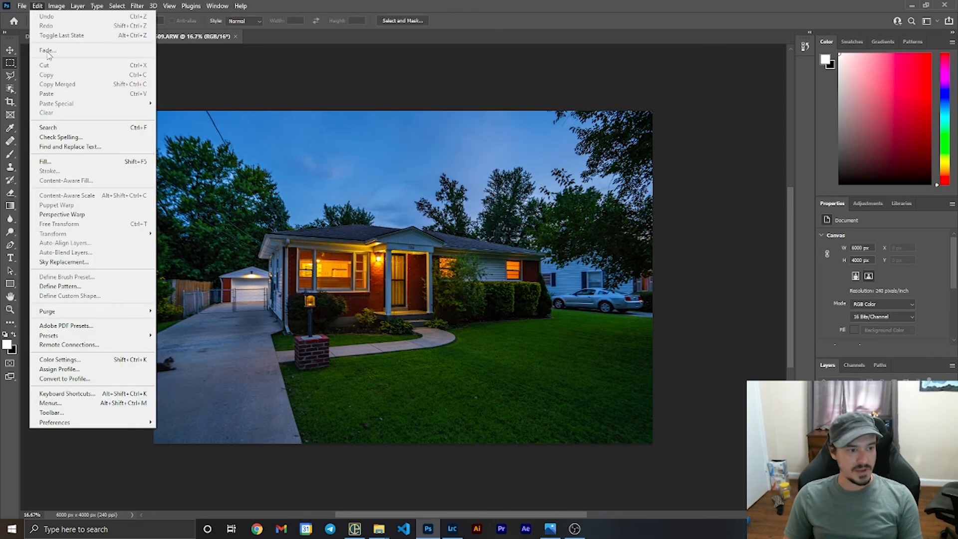
pyautogui.click(80, 265)
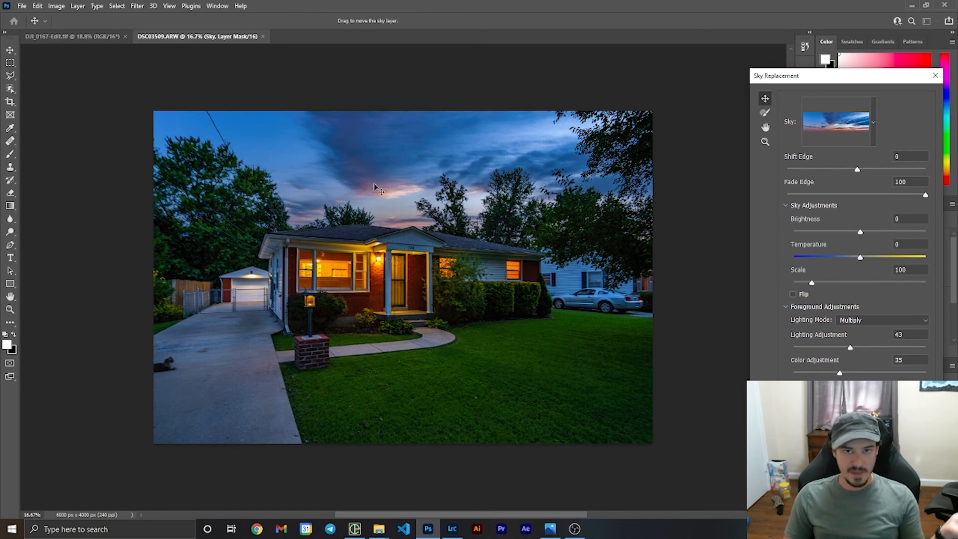
pyautogui.moveTo(375, 187)
pyautogui.mouseDown()
pyautogui.moveTo(381, 172)
pyautogui.moveTo(372, 181)
pyautogui.mouseUp()
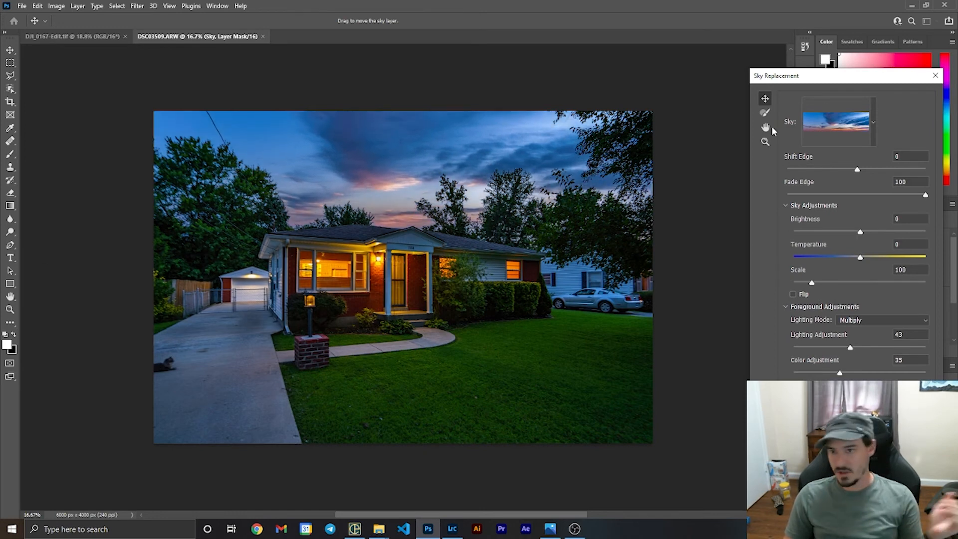
pyautogui.click(871, 106)
pyautogui.scroll(-3, 871, 244)
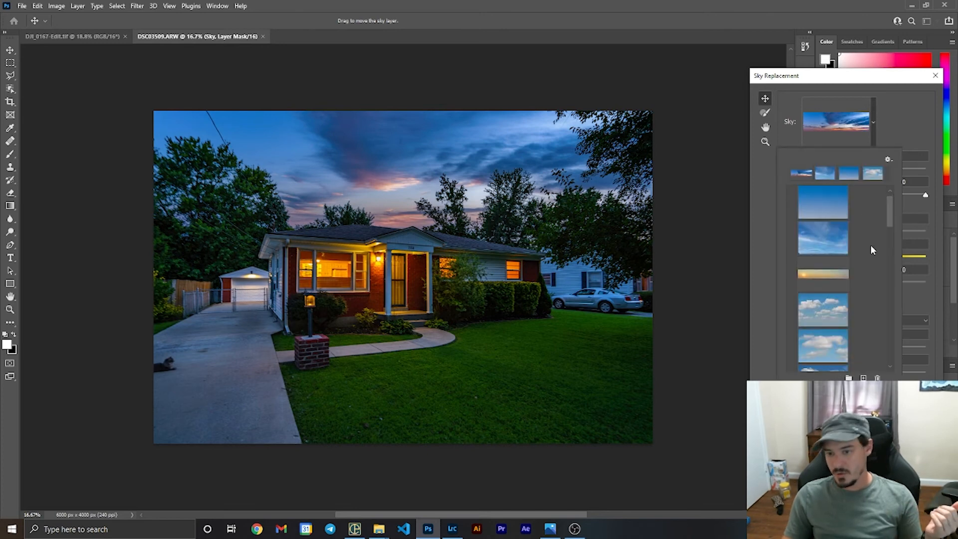
pyautogui.scroll(-7, 873, 245)
pyautogui.scroll(-3, 648, 369)
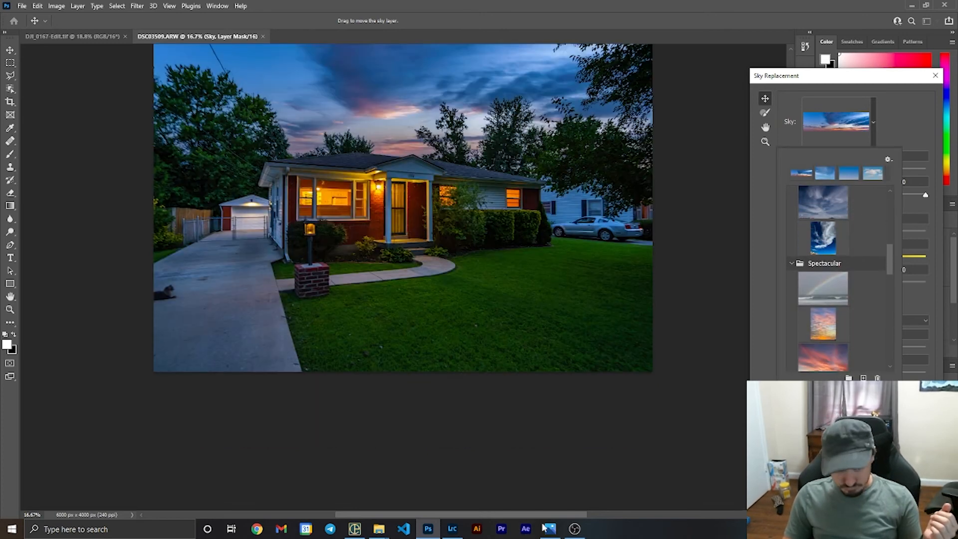
# Switch to Lightroom and set up an export of the retouched sky DJI_0167-Edit.tif to the drone-twilight\catalog folder
pyautogui.click(451, 529)
pyautogui.click(55, 494)
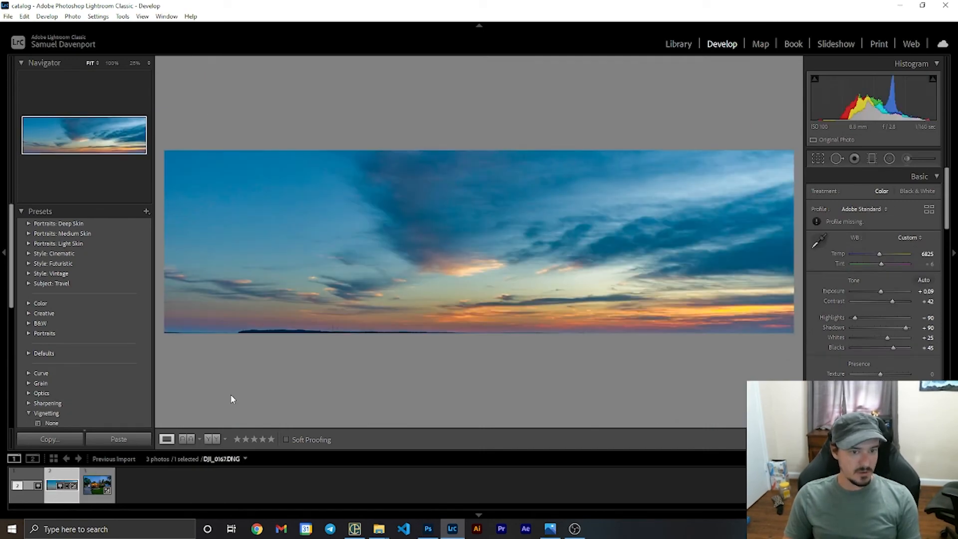
pyautogui.rightClick(24, 496)
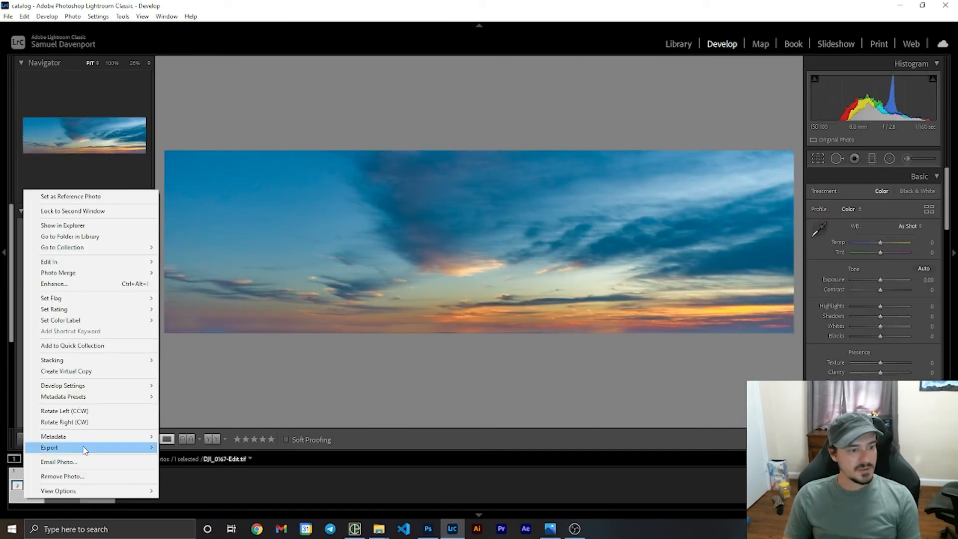
pyautogui.moveTo(125, 451)
pyautogui.click(209, 451)
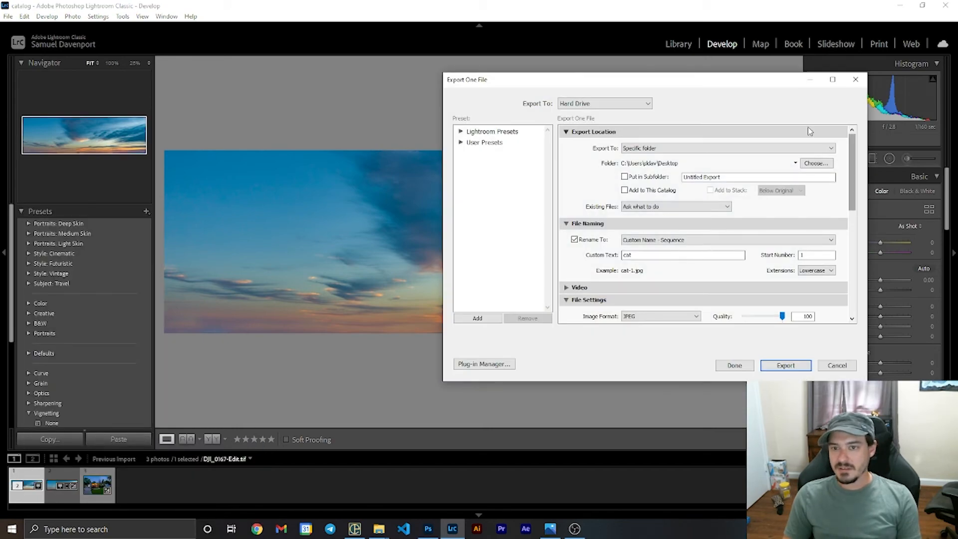
pyautogui.moveTo(377, 528)
pyautogui.moveTo(289, 496)
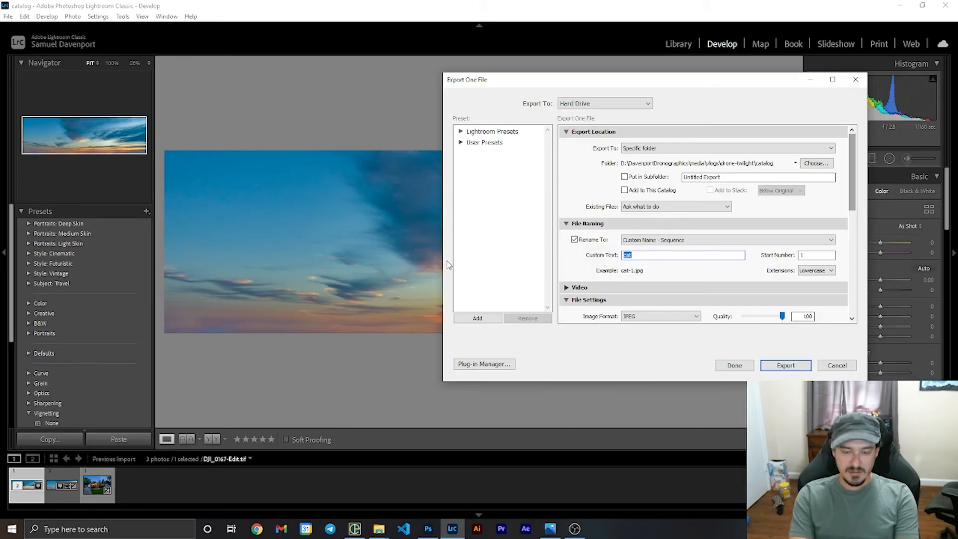
# Set the export's custom file name to sunset, check the remaining export settings, and export the sky image
pyautogui.write('sunset')
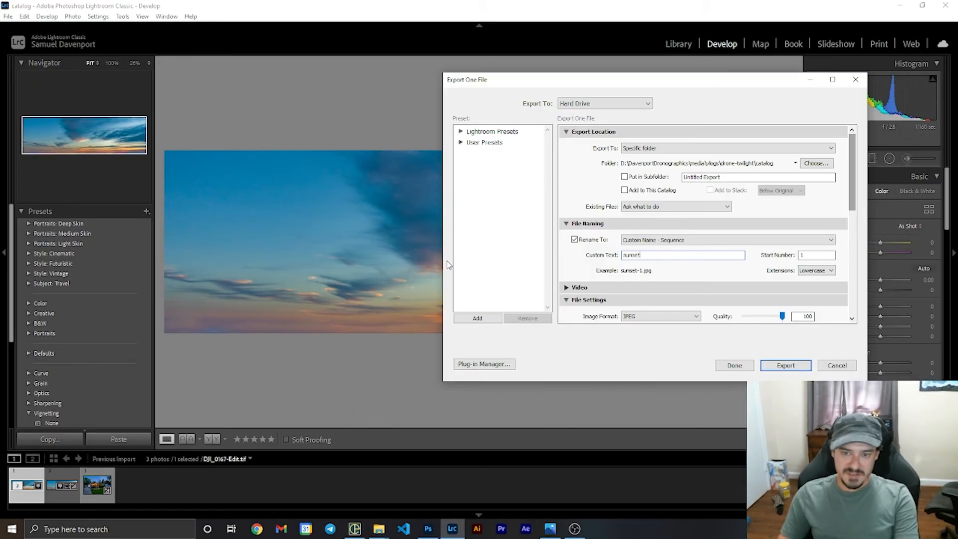
pyautogui.click(785, 366)
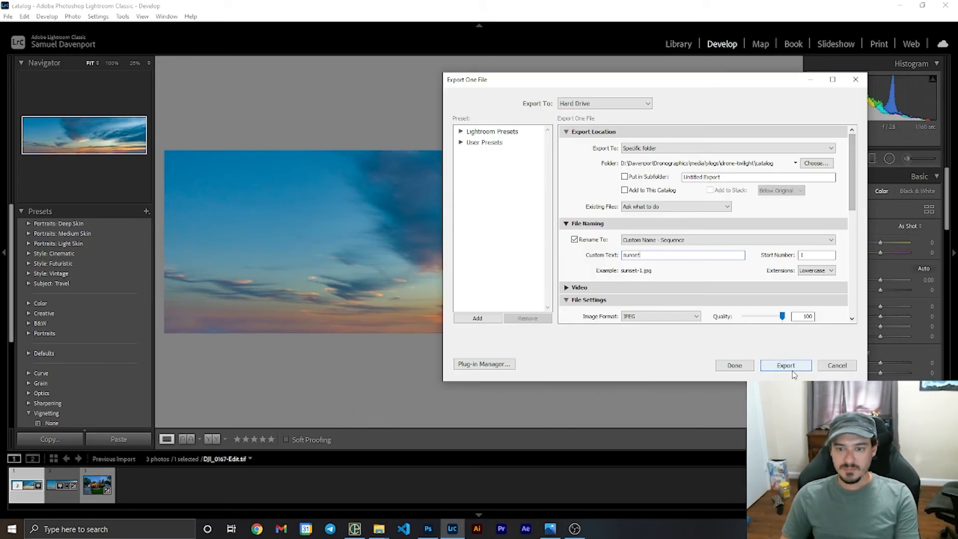
pyautogui.scroll(-10, 731, 281)
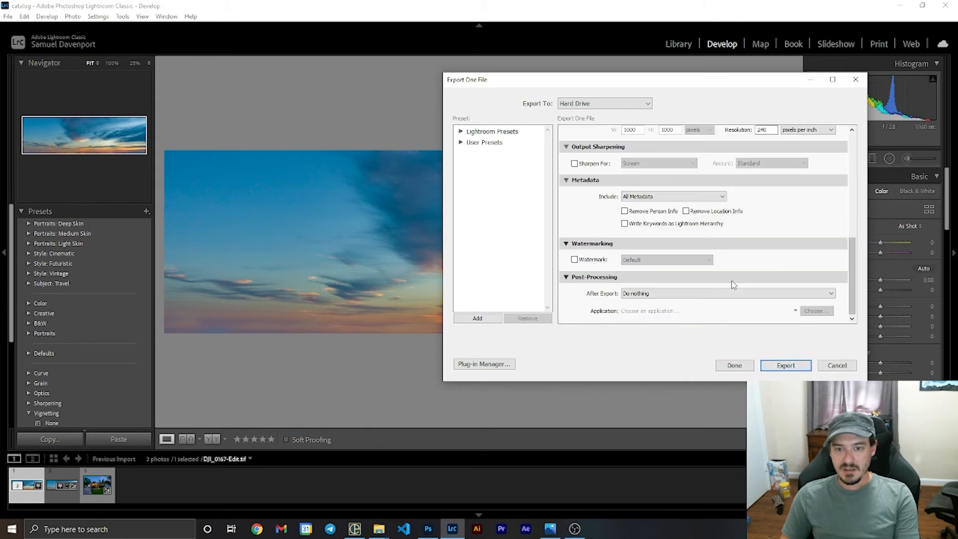
pyautogui.click(783, 366)
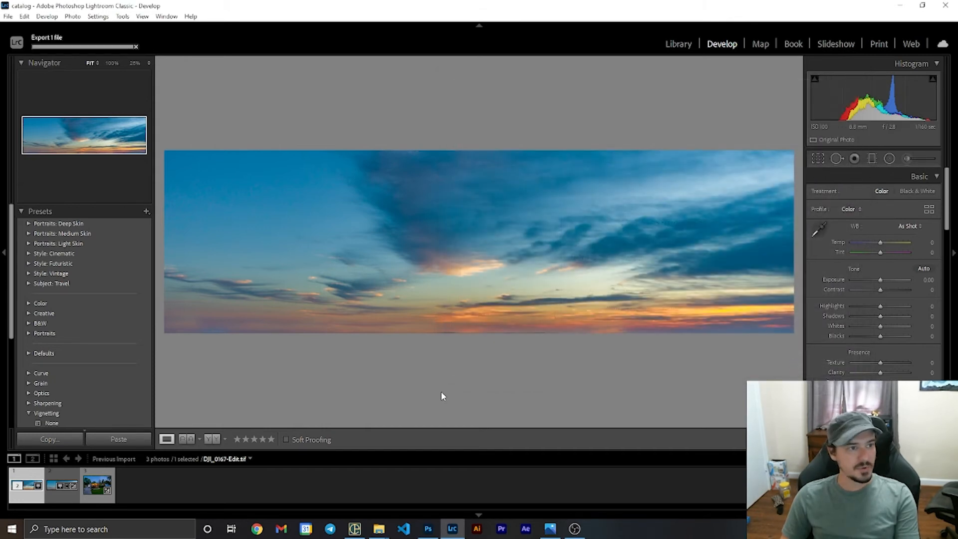
# Switch to Photoshop, import sunset-1.jpg from the catalog folder into the My Sunsets sky presets, and choose it as the replacement sky
pyautogui.click(428, 529)
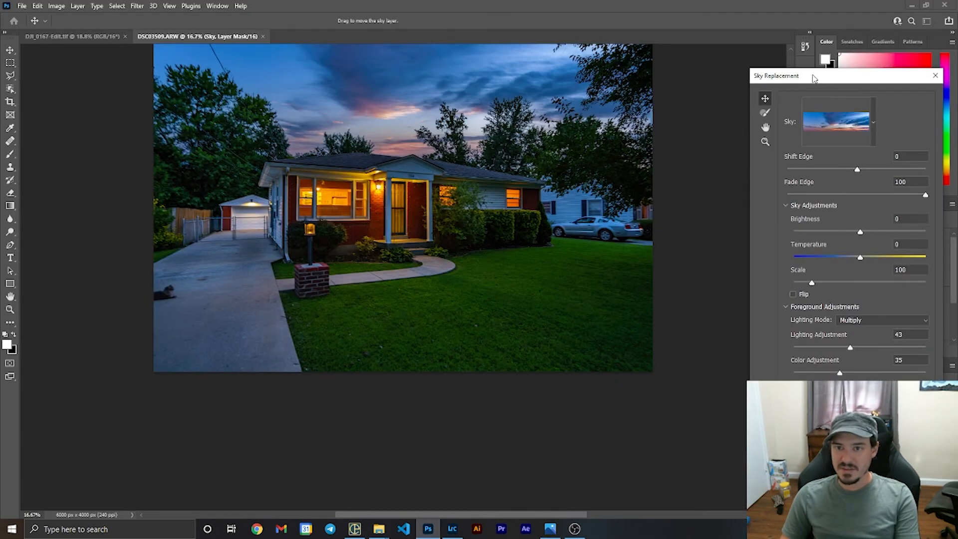
pyautogui.moveTo(814, 76); pyautogui.dragTo(478, 86)
pyautogui.click(534, 133)
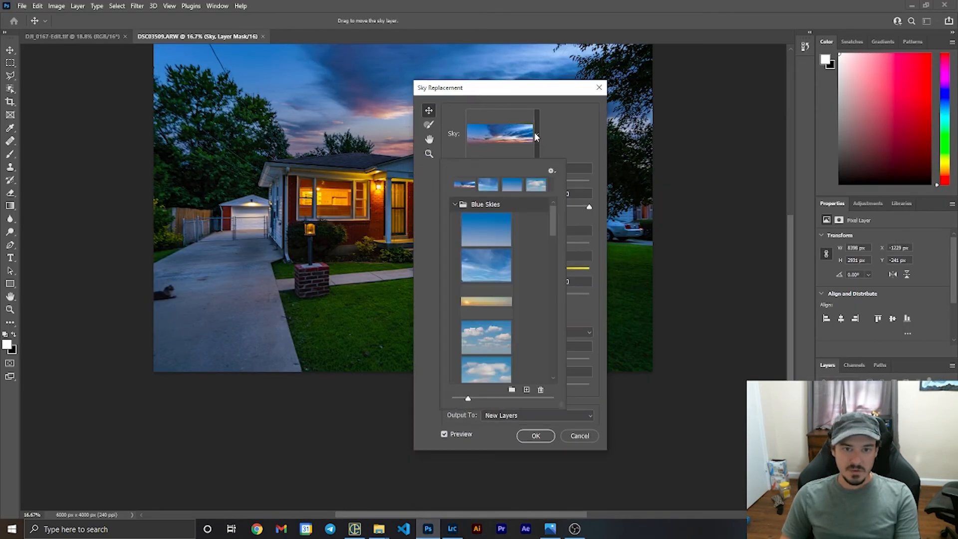
pyautogui.scroll(-10, 516, 256)
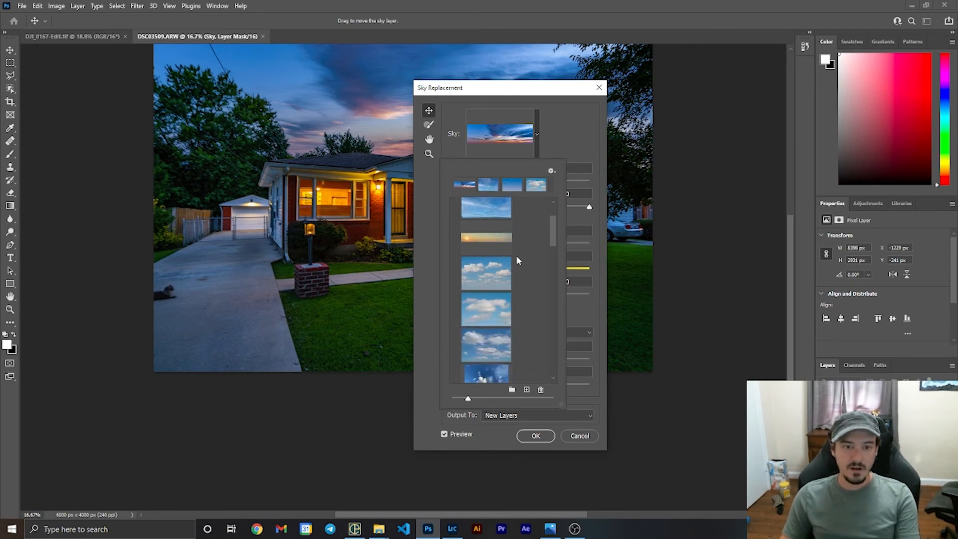
pyautogui.scroll(-2, 519, 272)
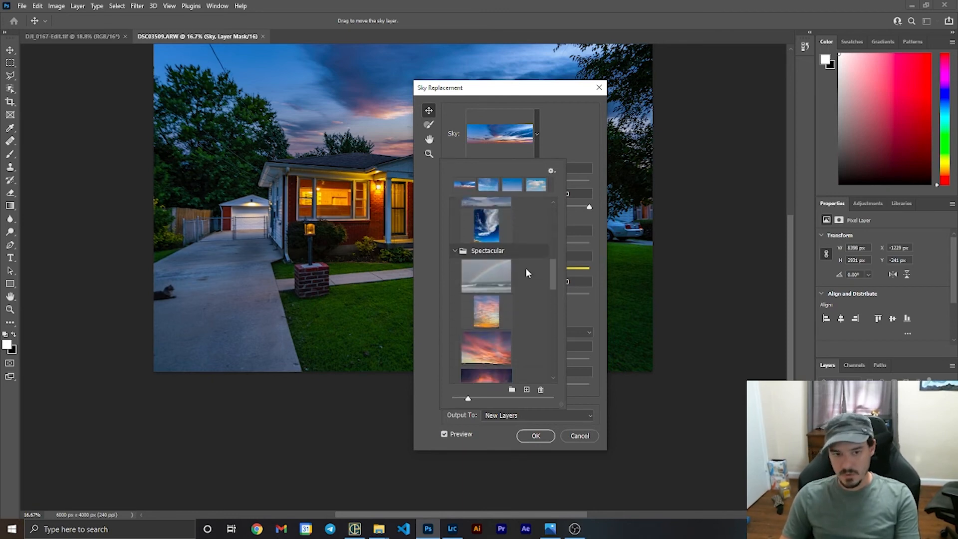
pyautogui.moveTo(554, 282); pyautogui.dragTo(556, 368)
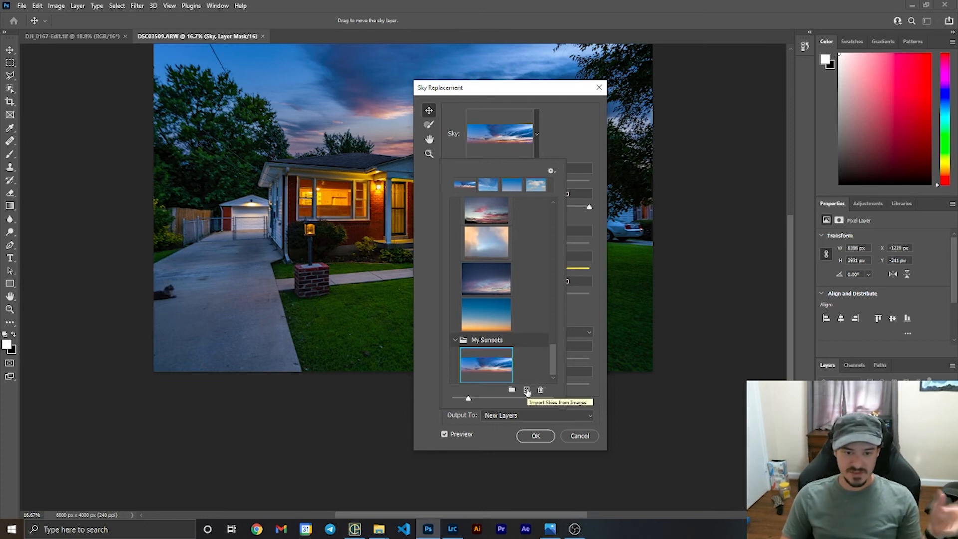
pyautogui.click(527, 390)
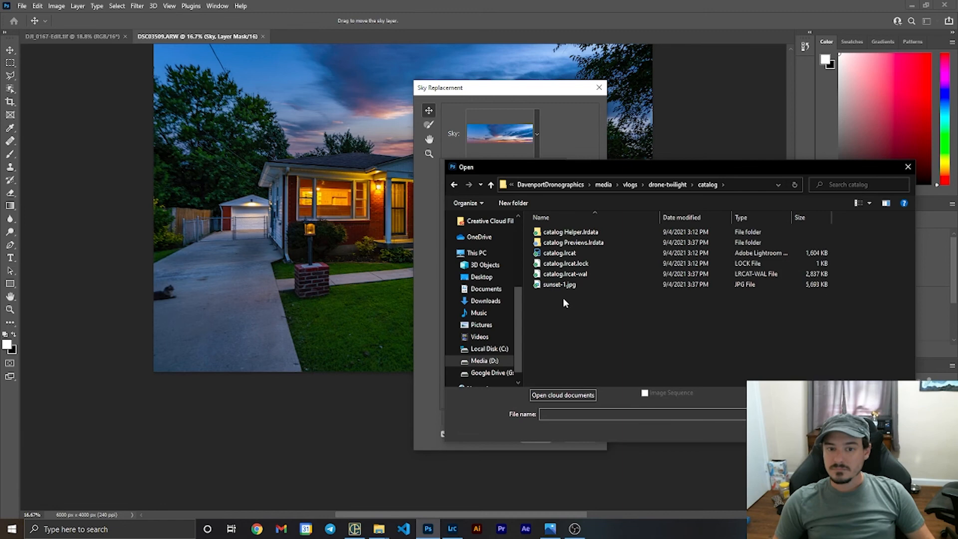
pyautogui.click(562, 286)
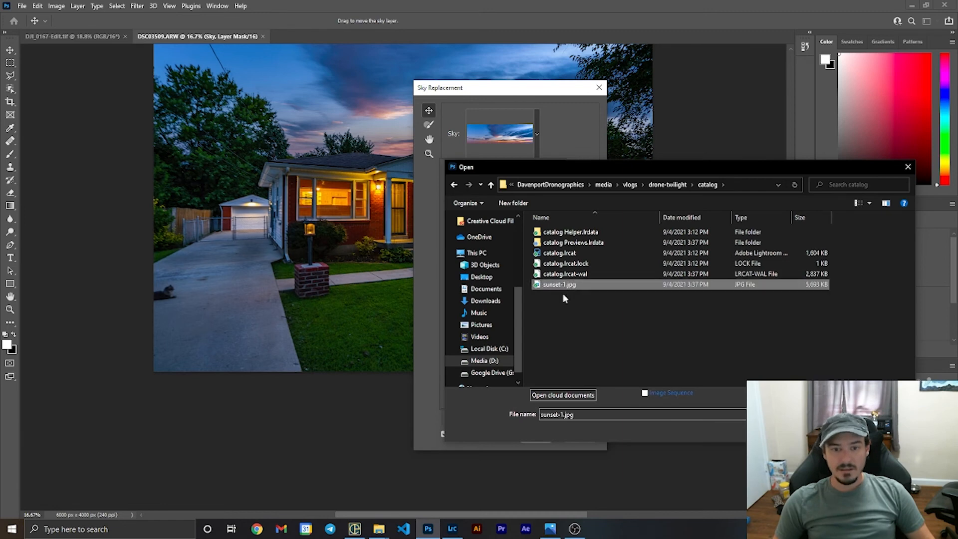
pyautogui.press('Return')
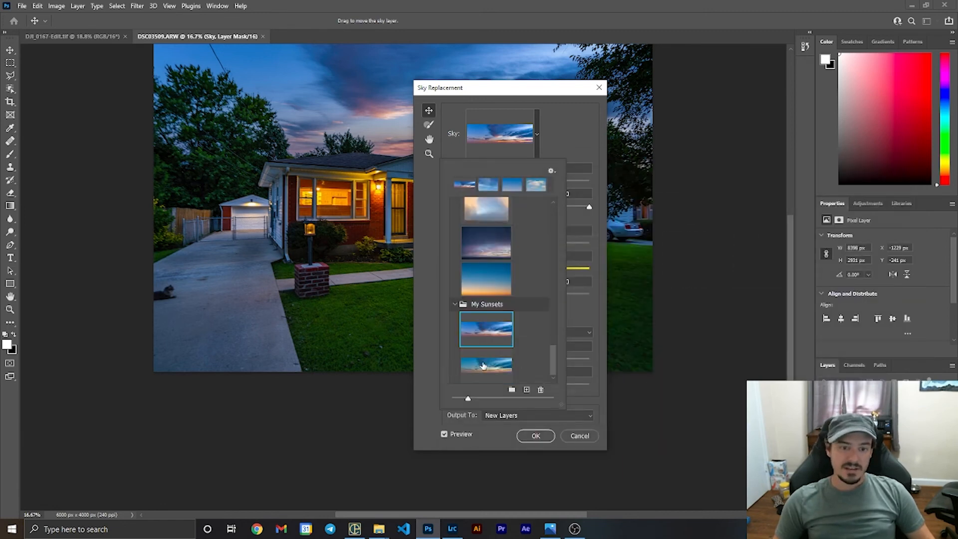
pyautogui.click(483, 365)
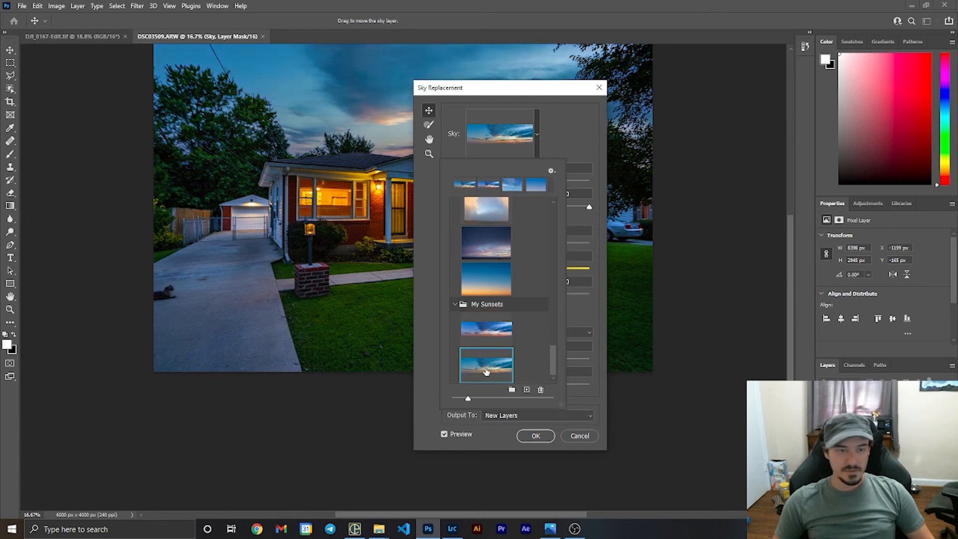
# Move the Sky Replacement dialog clear of the house photo and shift the new sky slightly upward
pyautogui.click(475, 89)
pyautogui.moveTo(475, 88); pyautogui.dragTo(782, 110)
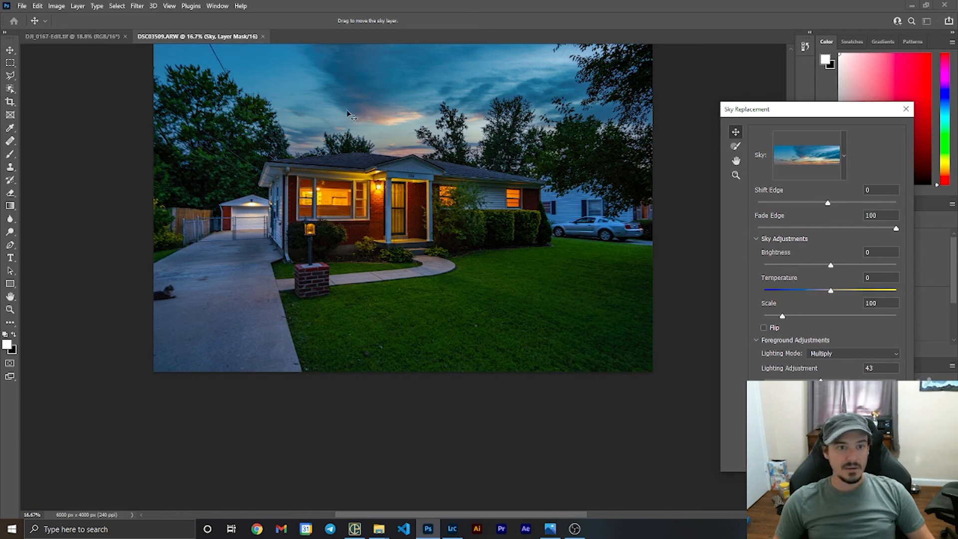
pyautogui.moveTo(387, 88)
pyautogui.mouseDown()
pyautogui.moveTo(381, 73)
pyautogui.moveTo(452, 357)
pyautogui.moveTo(358, 77)
pyautogui.moveTo(375, 78)
pyautogui.moveTo(352, 92)
pyautogui.moveTo(378, 93)
pyautogui.mouseUp()
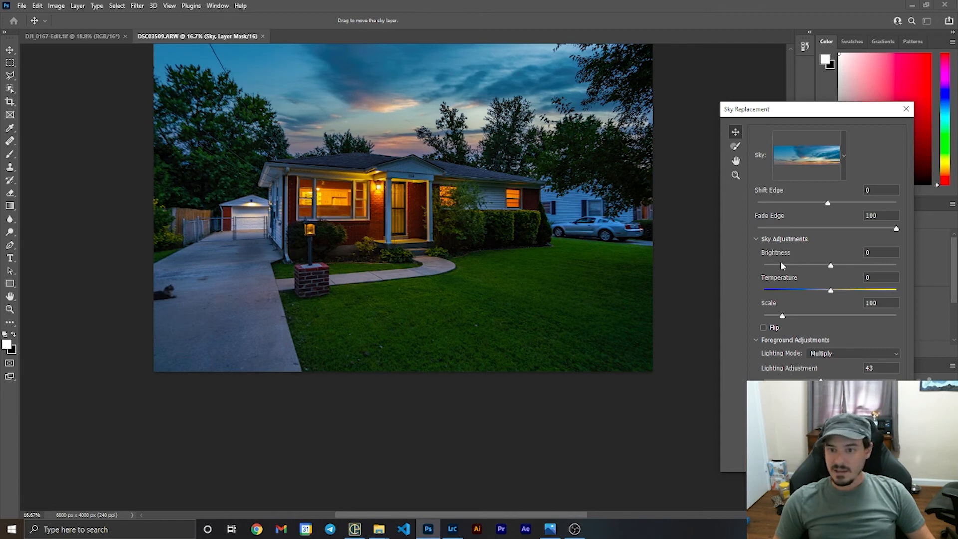
# Set the sky's temperature to -30 and brightness to -9, apply the sky replacement, and save the house photo
pyautogui.moveTo(832, 294); pyautogui.dragTo(811, 294)
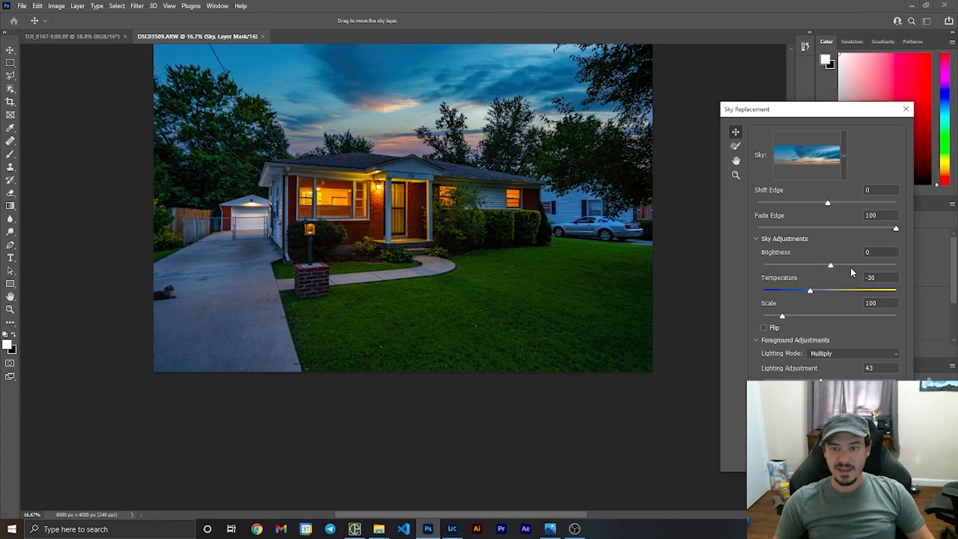
pyautogui.moveTo(829, 268); pyautogui.dragTo(822, 269)
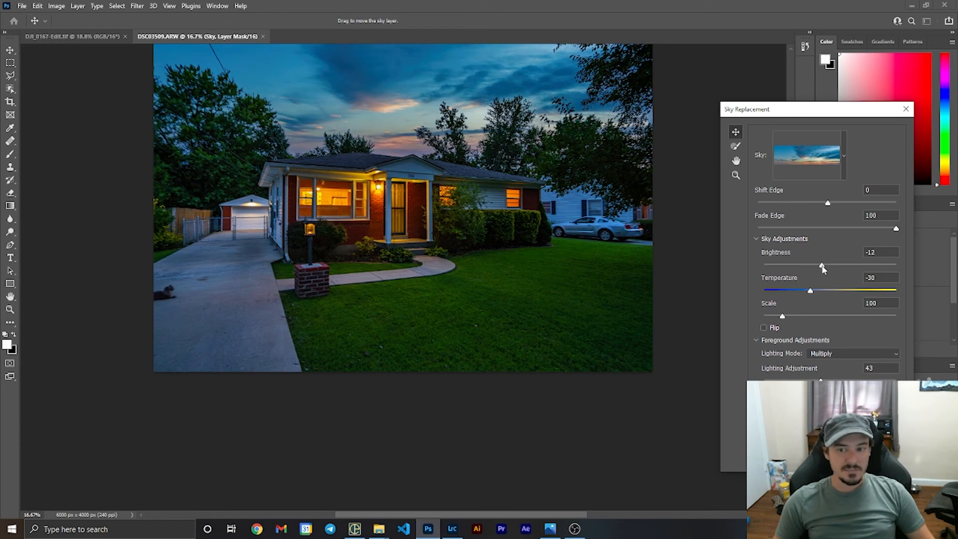
pyautogui.moveTo(823, 269); pyautogui.dragTo(825, 269)
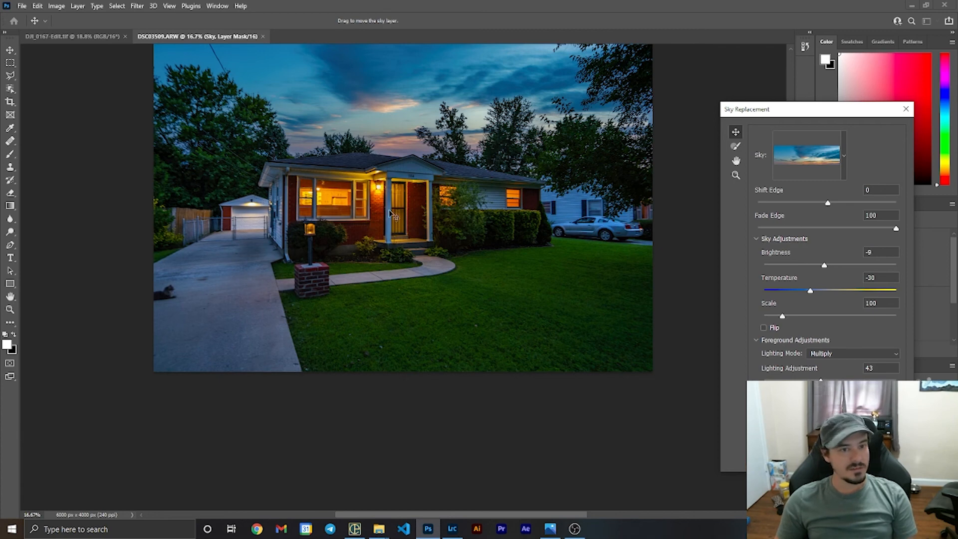
pyautogui.press('Return')
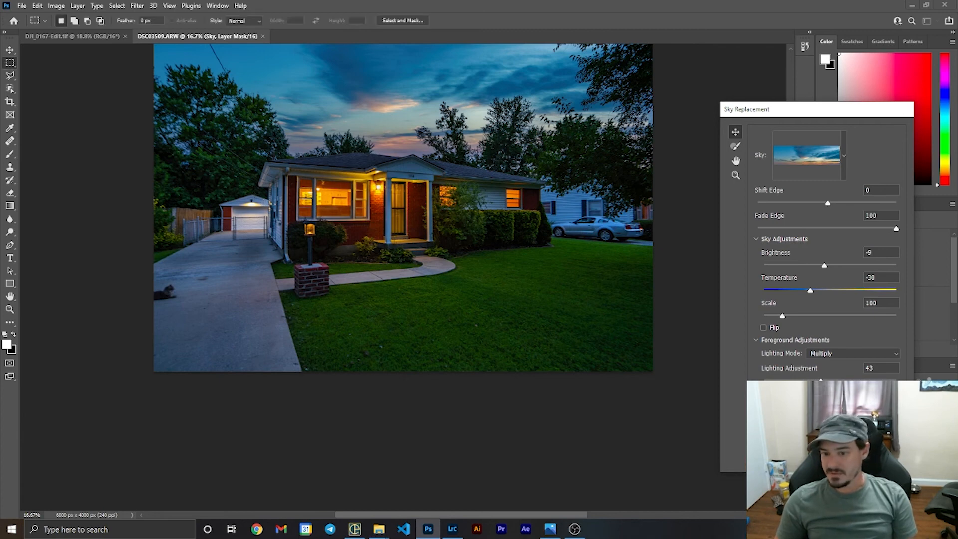
pyautogui.hotkey('ctrl', 's')
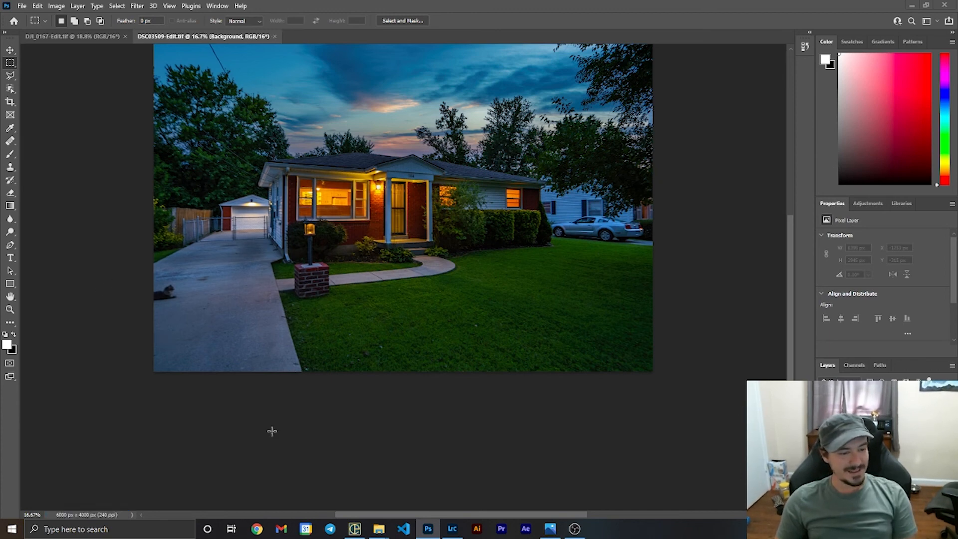
# Switch to Lightroom and compare the original DSC03509.ARW with the sky-replaced DSC03509-Edit.tif
pyautogui.click(452, 529)
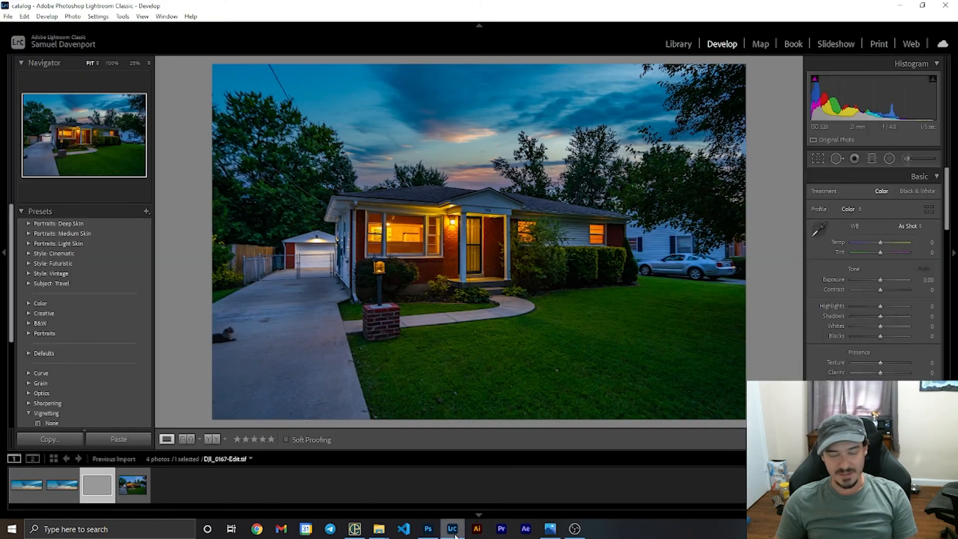
pyautogui.click(124, 492)
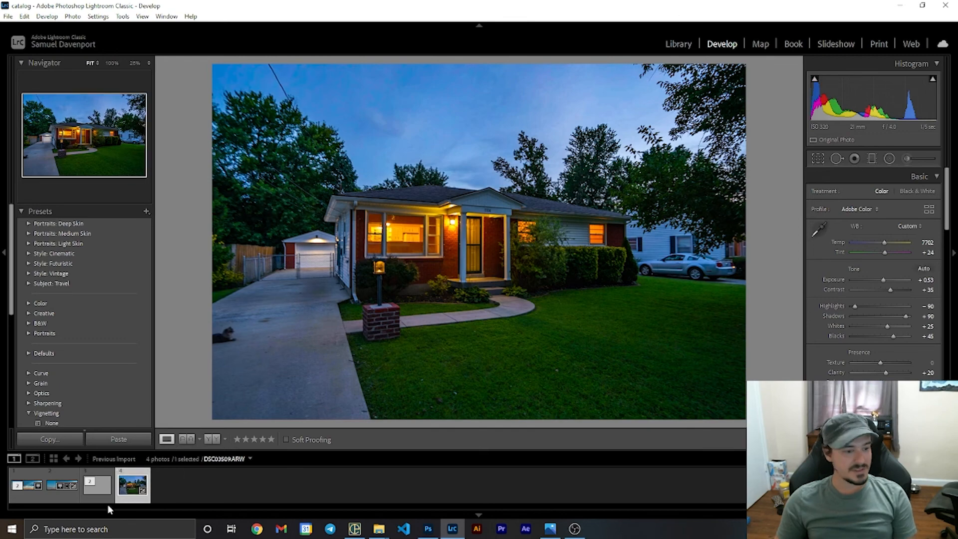
pyautogui.click(102, 494)
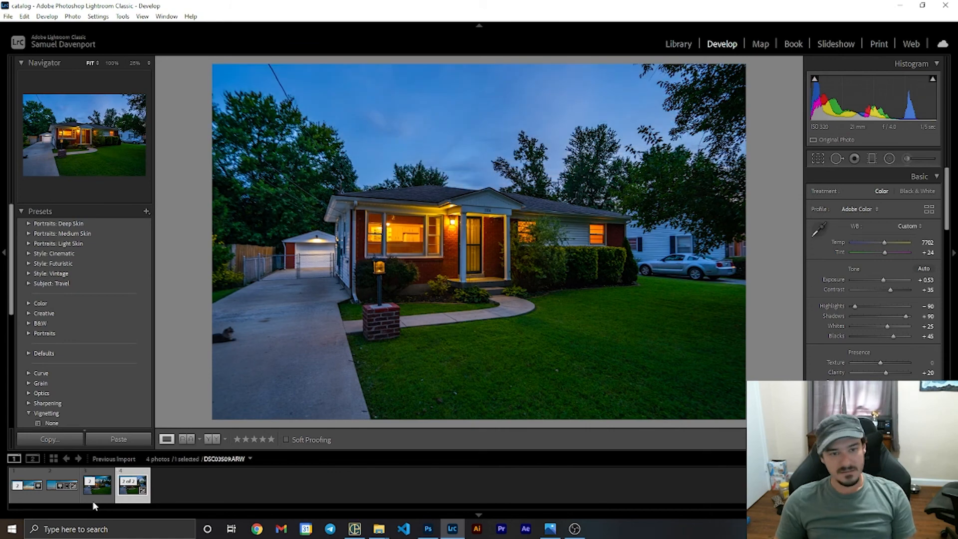
pyautogui.click(101, 499)
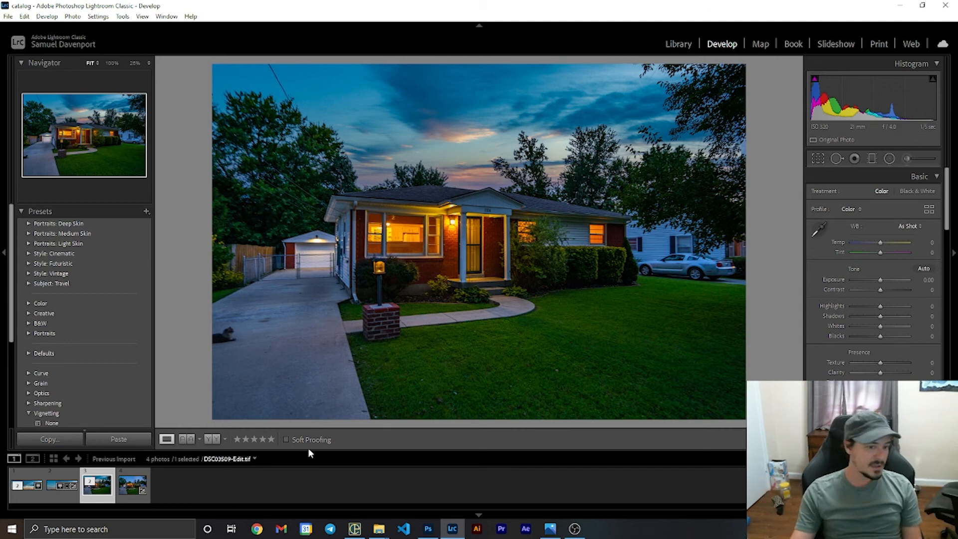
# Rate DSC03509-Edit.tif five stars and apply the Medium vignetting preset to it
pyautogui.click(271, 438)
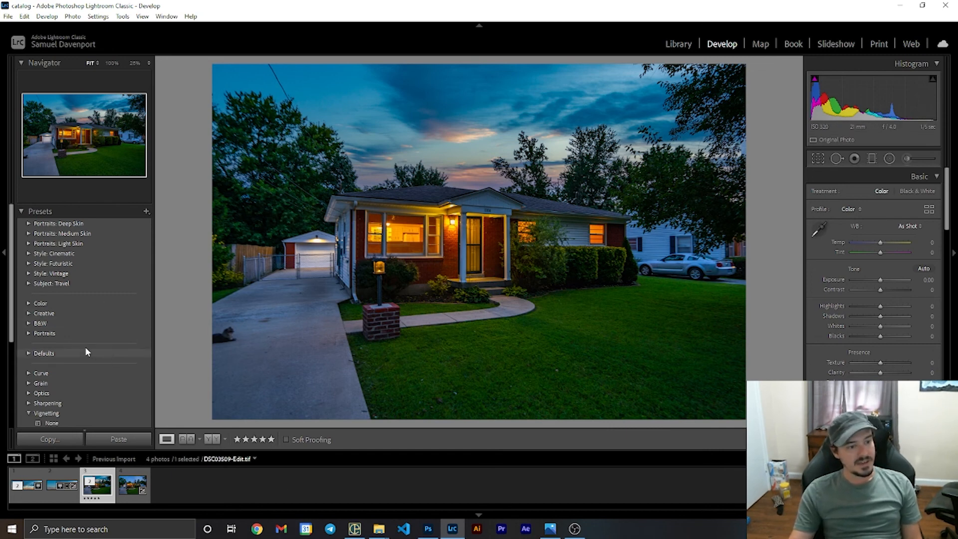
pyautogui.scroll(-3, 85, 352)
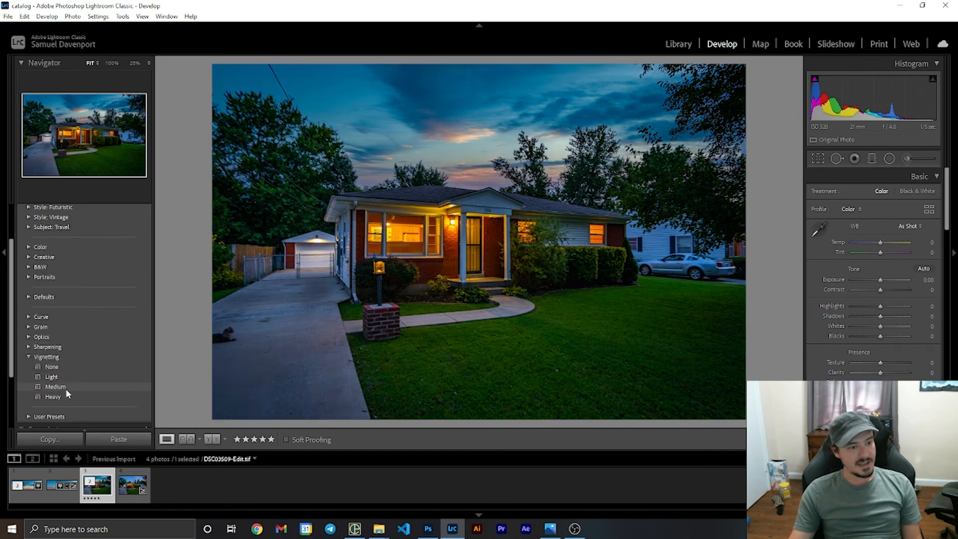
pyautogui.click(70, 387)
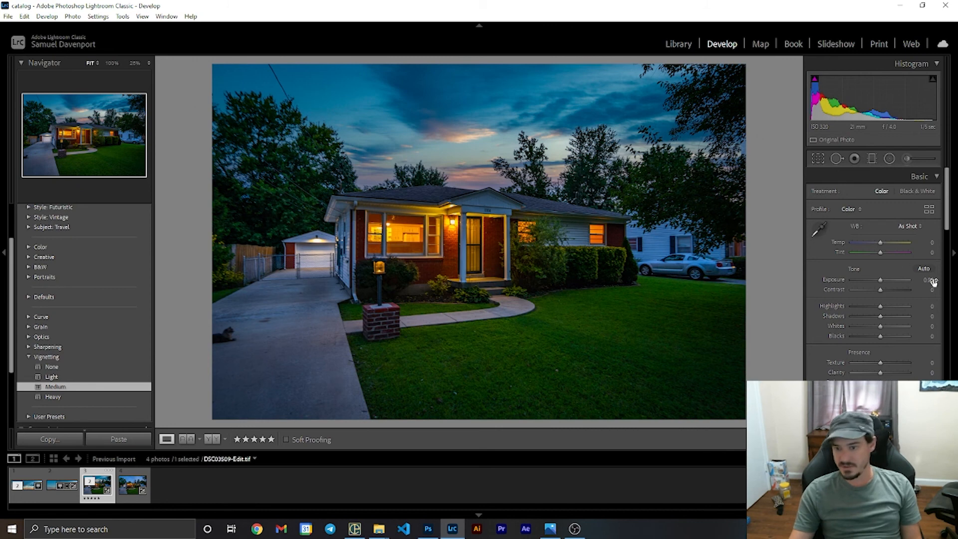
# Set the edited house photo's Clarity to +9, Dehaze to +12 and Exposure to +0.26
pyautogui.scroll(-3, 928, 300)
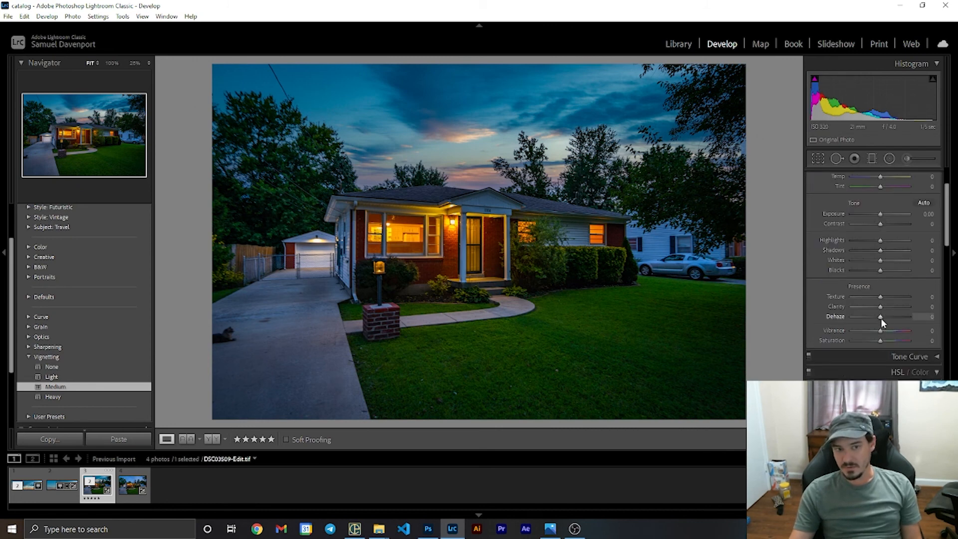
pyautogui.moveTo(880, 306); pyautogui.dragTo(886, 315)
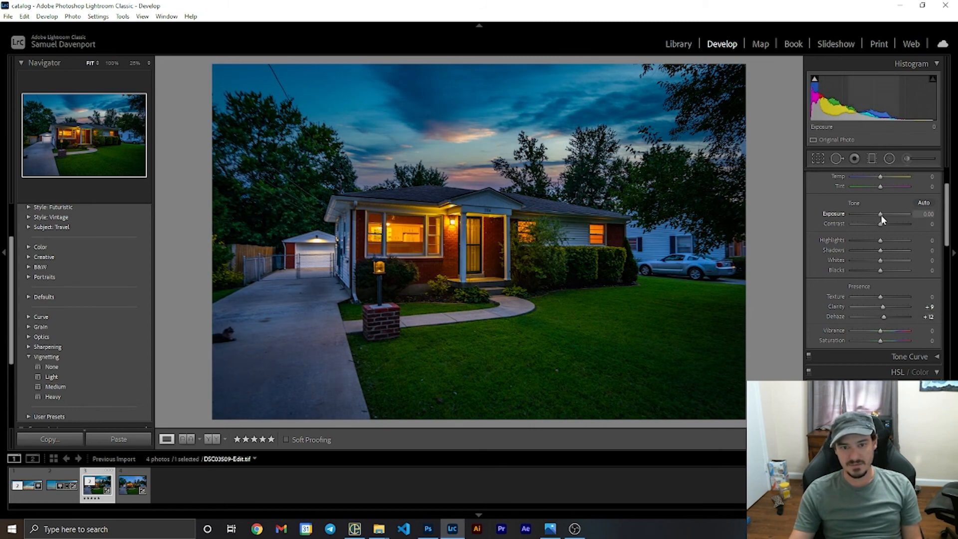
pyautogui.moveTo(881, 214); pyautogui.dragTo(882, 215)
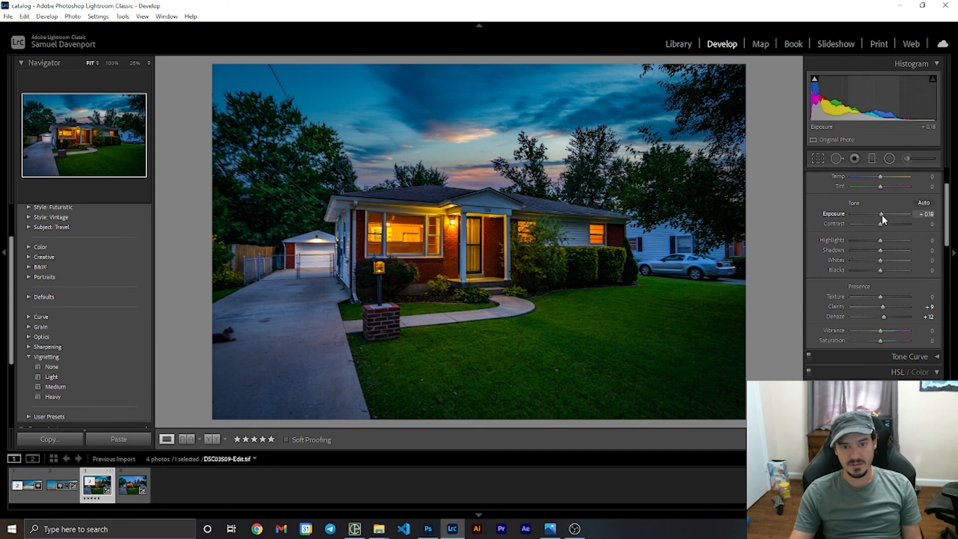
pyautogui.moveTo(881, 214); pyautogui.dragTo(882, 214)
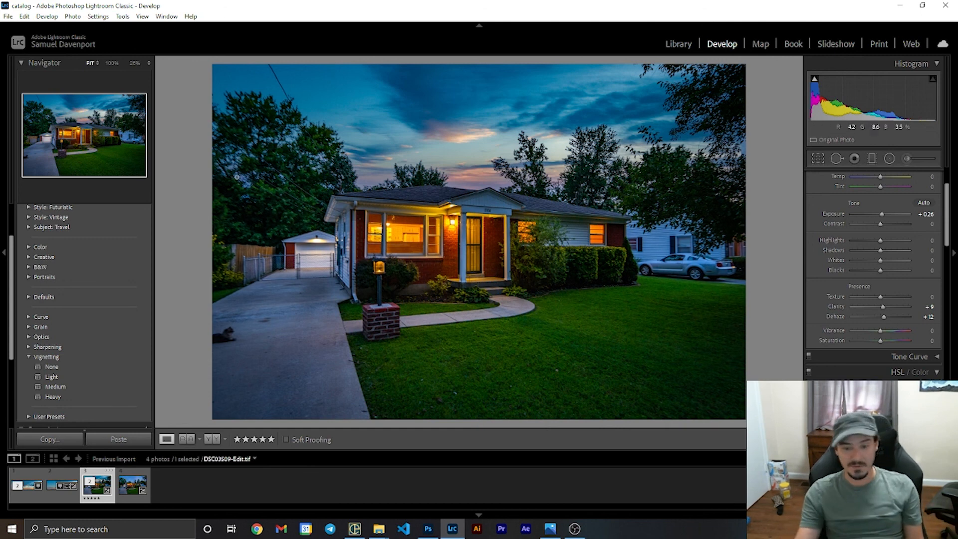
# View the earlier finished version of the house photo in the Photos viewer for comparison, and return to Lightroom
pyautogui.click(550, 529)
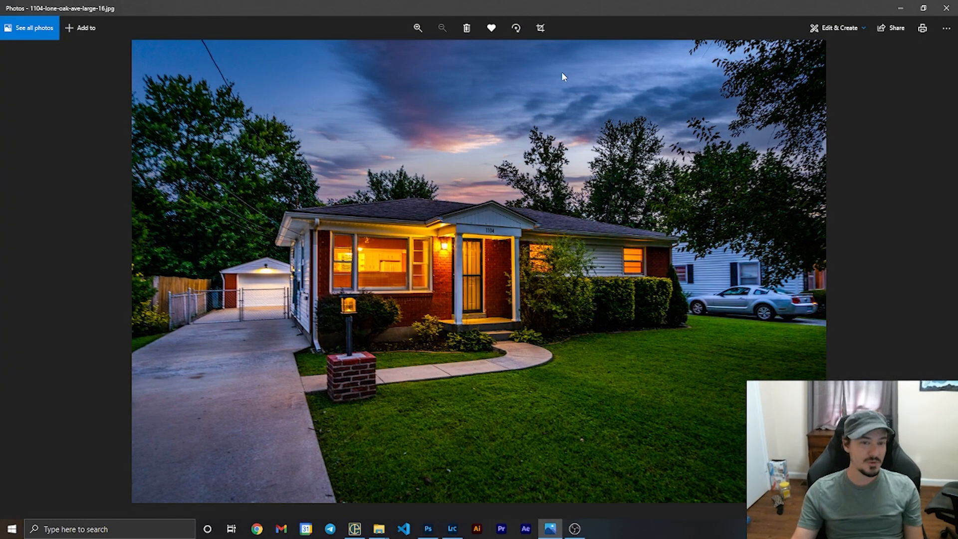
pyautogui.click(551, 529)
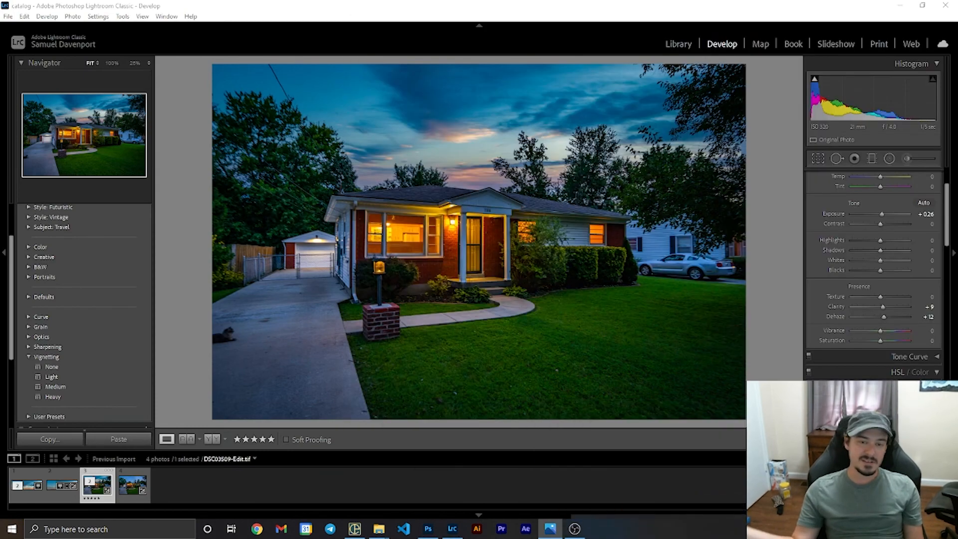